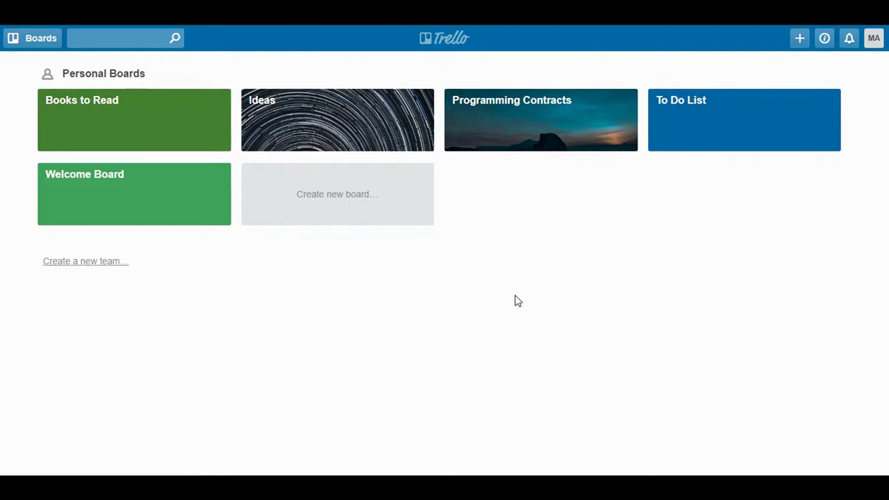
Open the To Do List board and scroll across its Monday to Friday lists
left_click(686, 127)
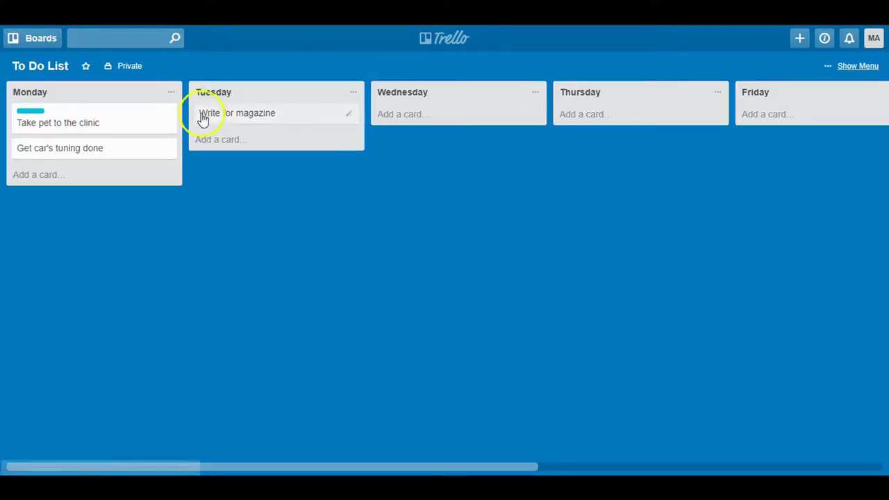
mouse_move(347, 122)
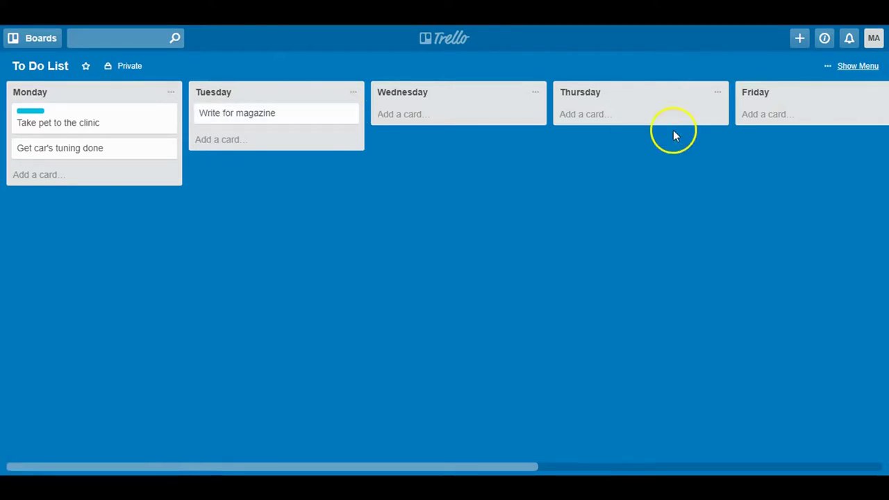
scroll(743, 348, "right", 1)
scroll(743, 348, "right", 5)
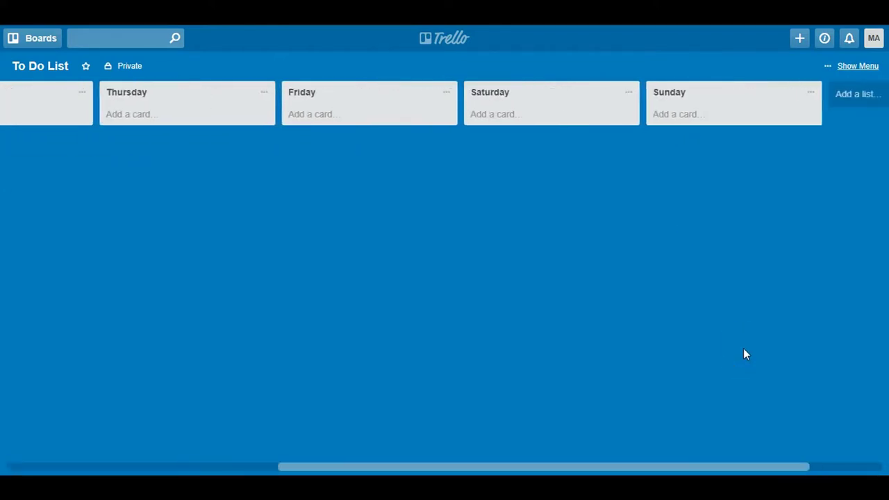
scroll(743, 348, "left", 5)
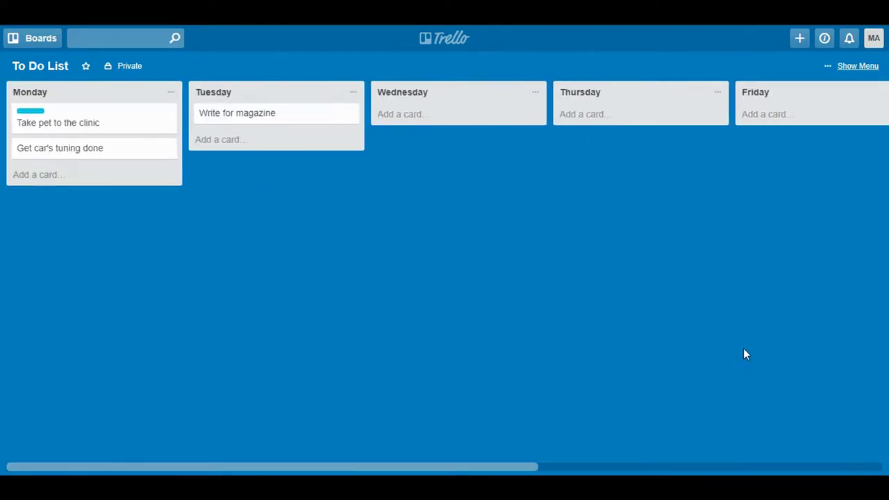
scroll(487, 188, "right", 5)
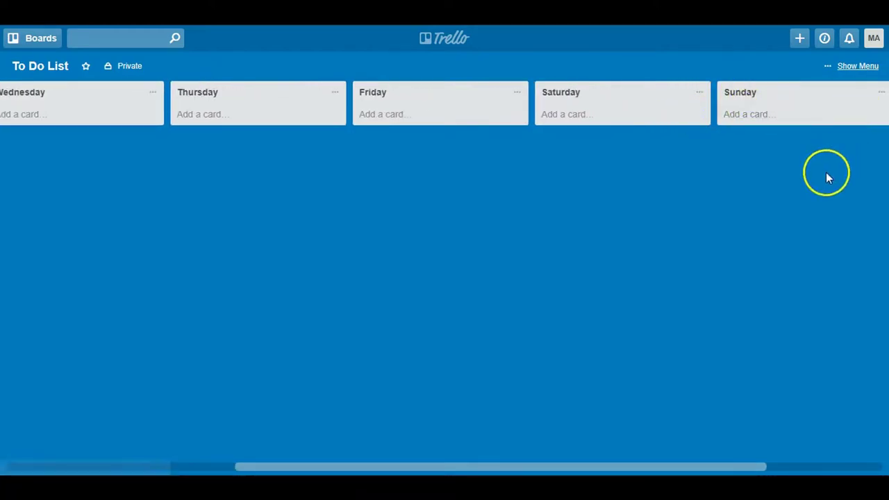
scroll(825, 174, "right", 3)
scroll(825, 183, "left", 1)
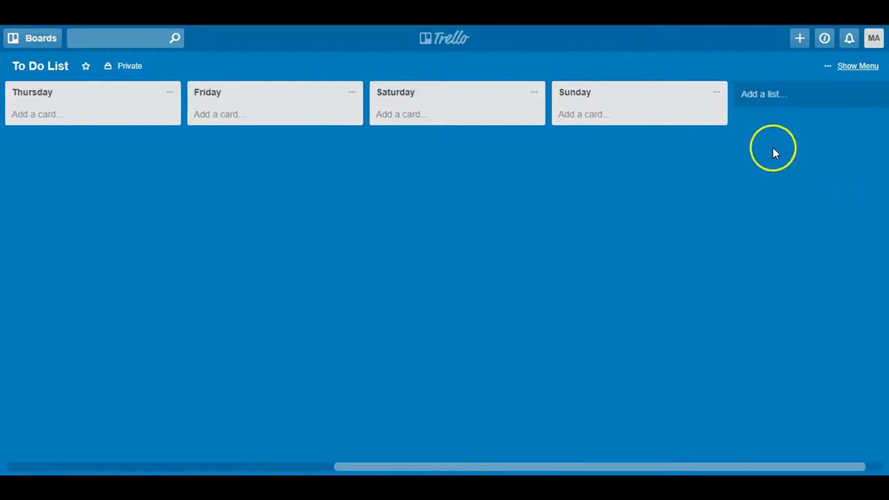
Start adding a new list to the board, then cancel it
left_click(766, 96)
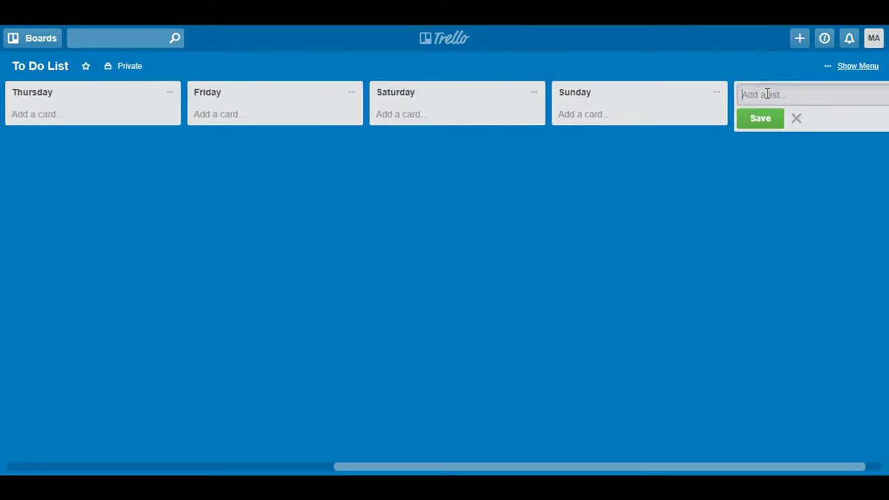
left_click(800, 118)
scroll(361, 316, "left", 5)
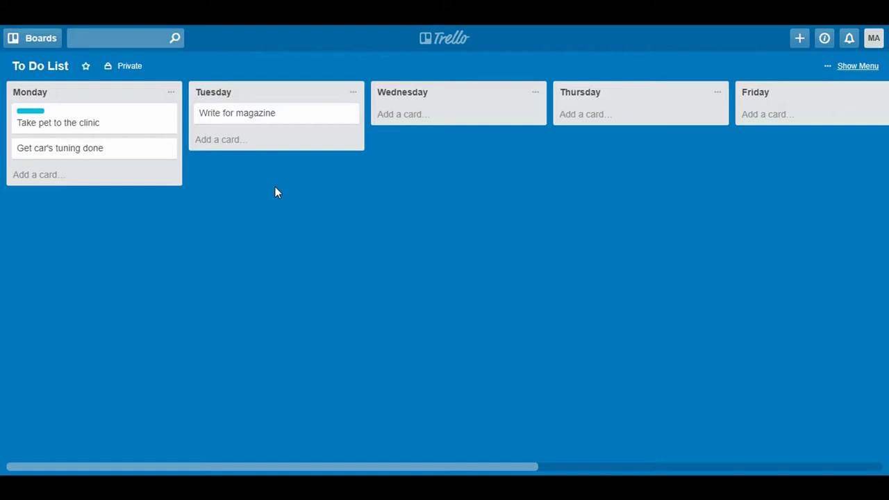
Set the 'Take pet to the clinic' card's due date to August 14, 2017 and save it
left_click(138, 102)
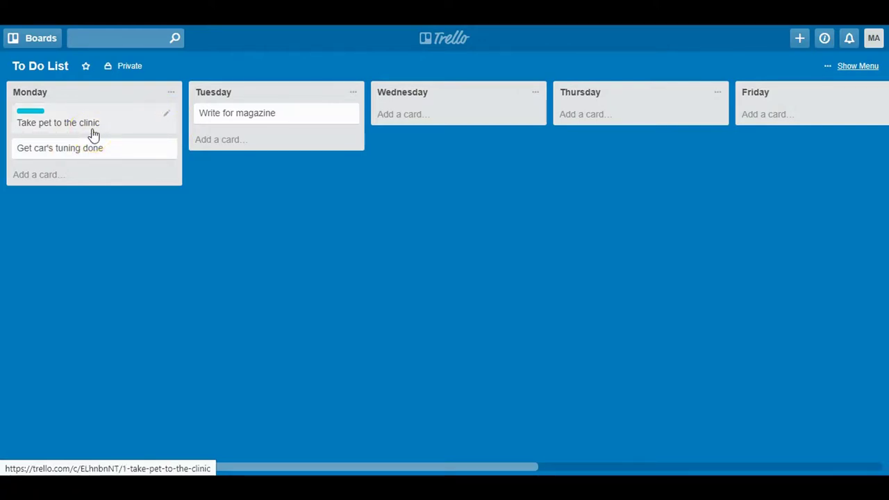
left_click(167, 114)
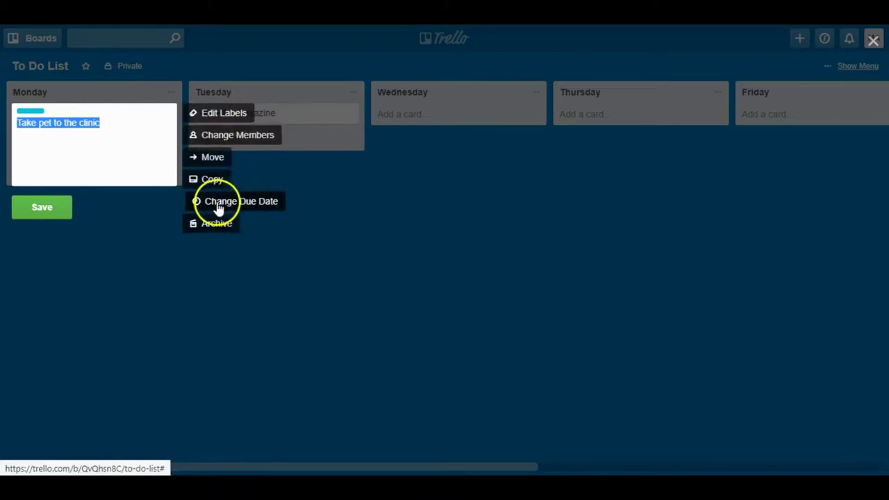
left_click(245, 202)
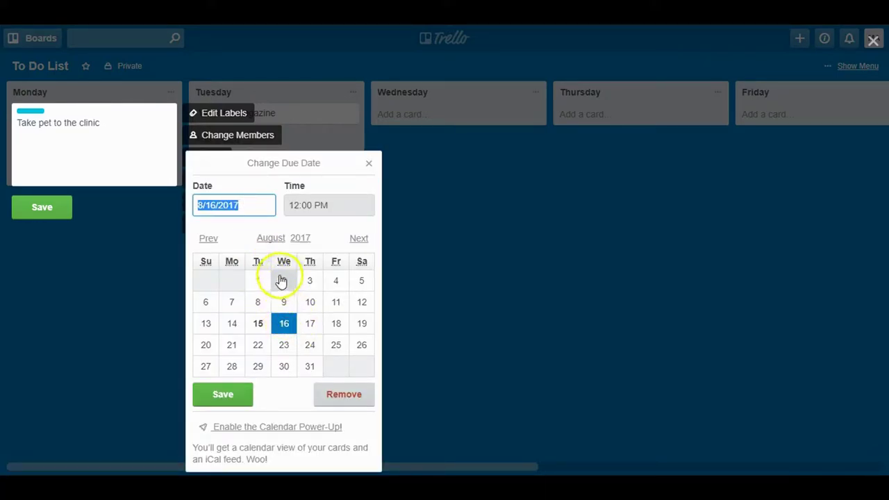
left_click(233, 323)
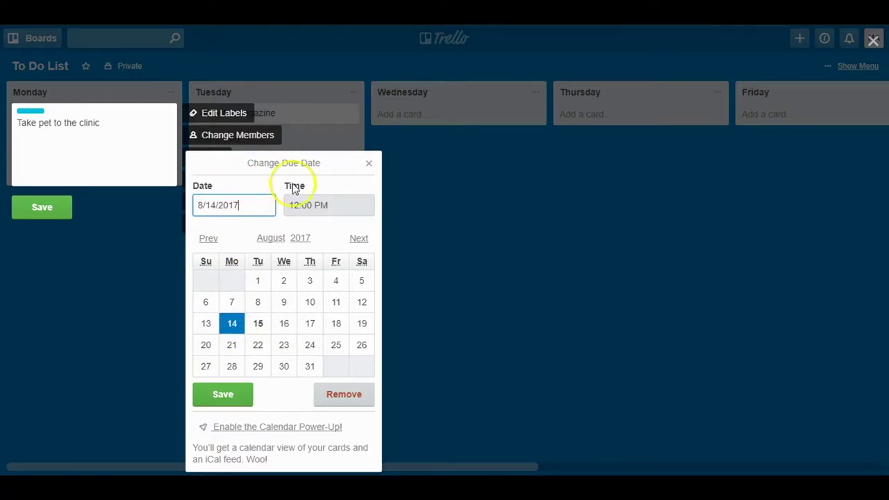
double_click(320, 206)
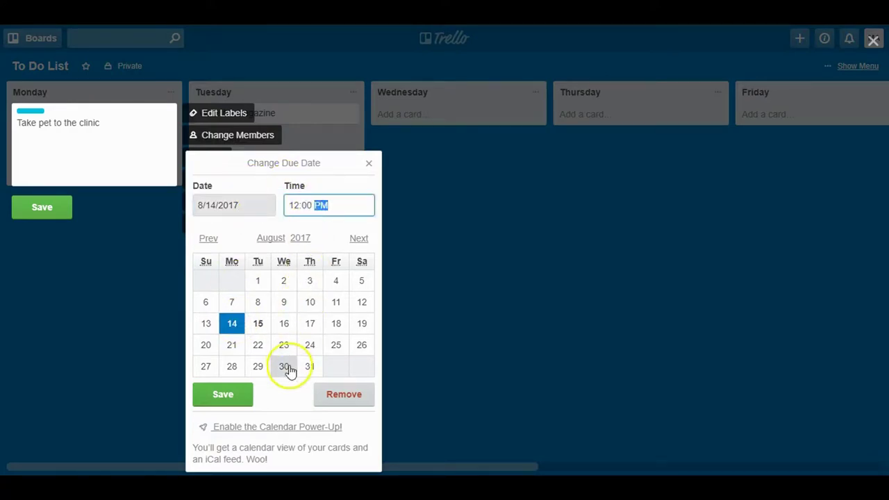
left_click(232, 396)
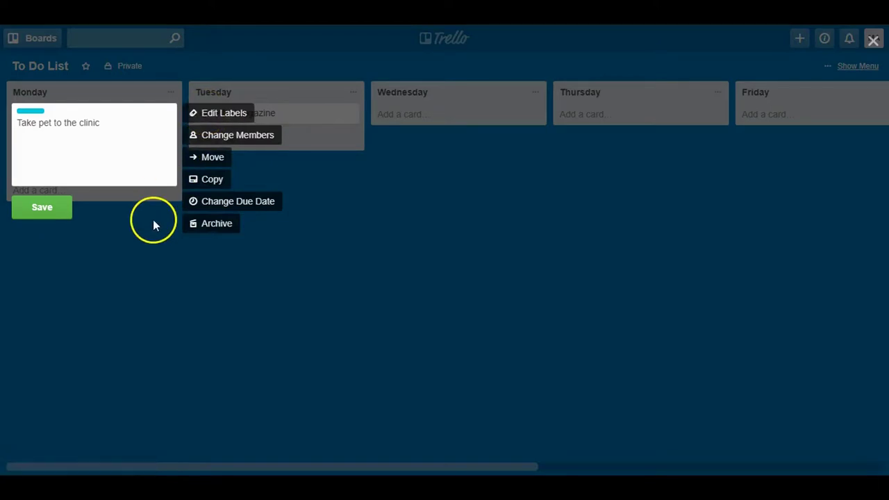
left_click(114, 284)
Apply the yellow label to Monday's 'Get car's tuning done' card
left_click(80, 164)
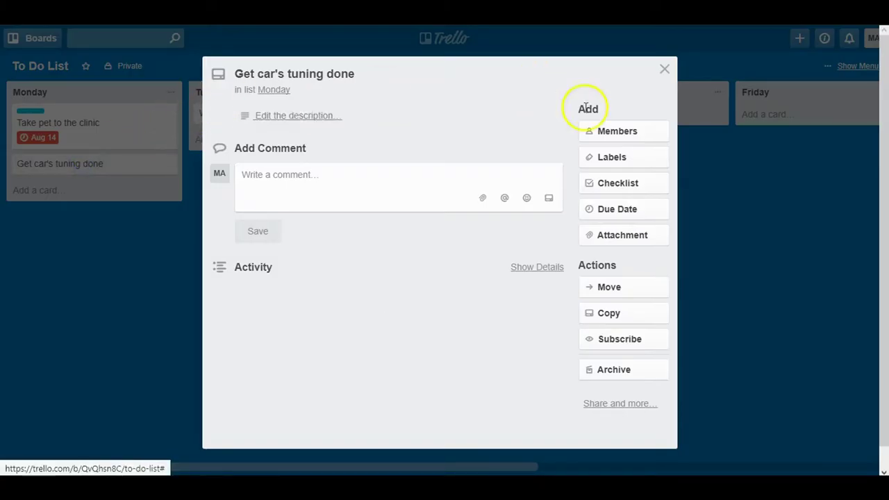
left_click(662, 73)
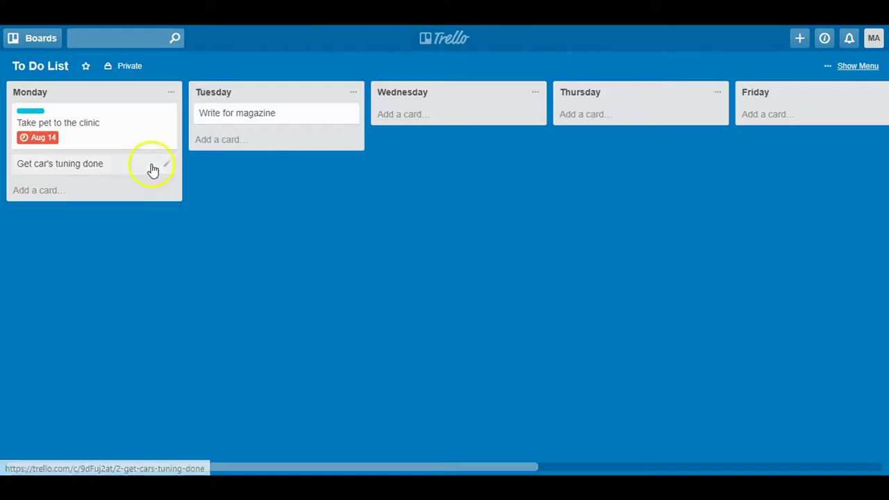
left_click(166, 168)
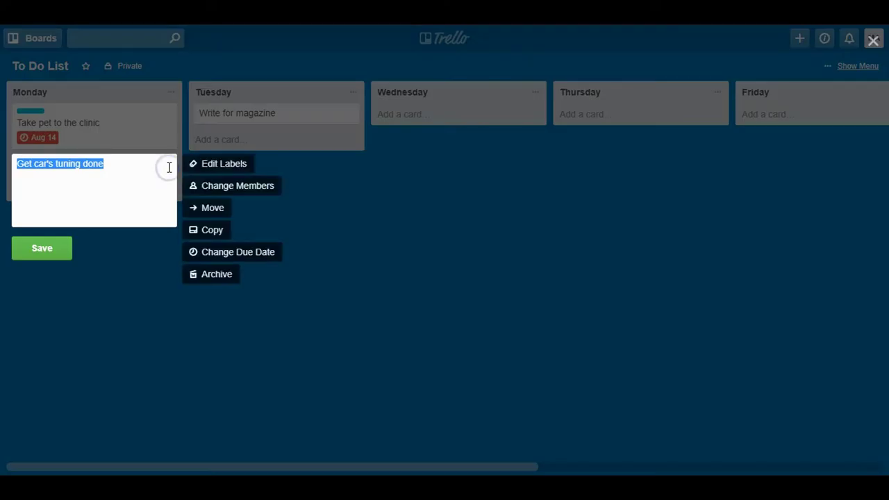
left_click(223, 162)
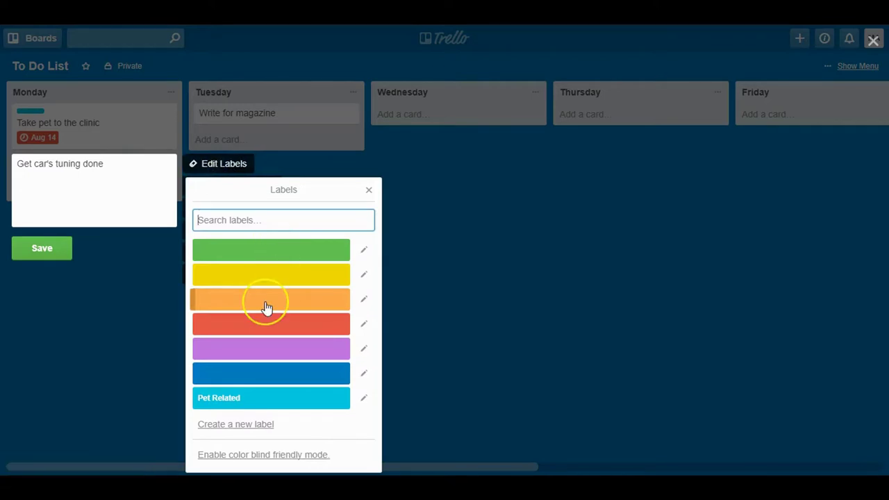
left_click(268, 389)
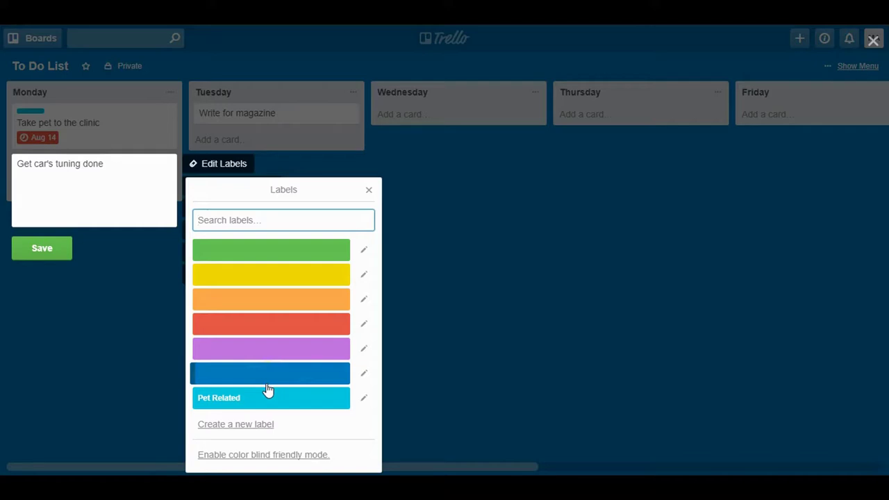
left_click(267, 406)
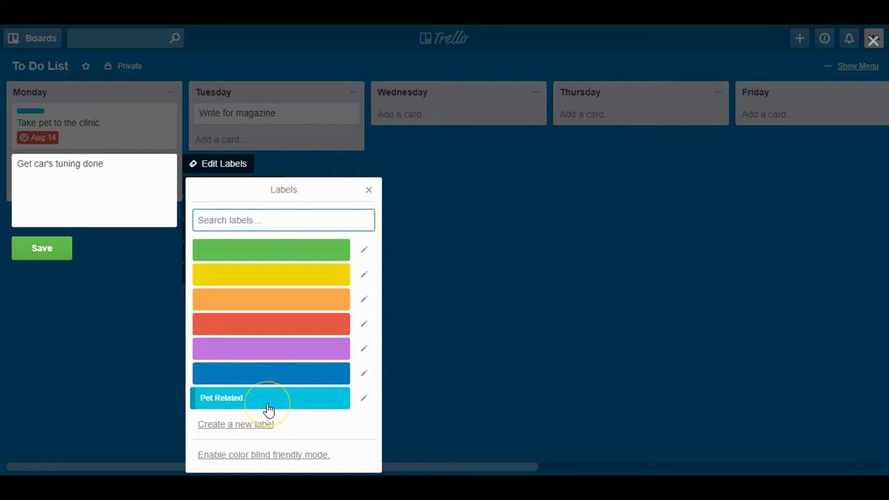
left_click(250, 274)
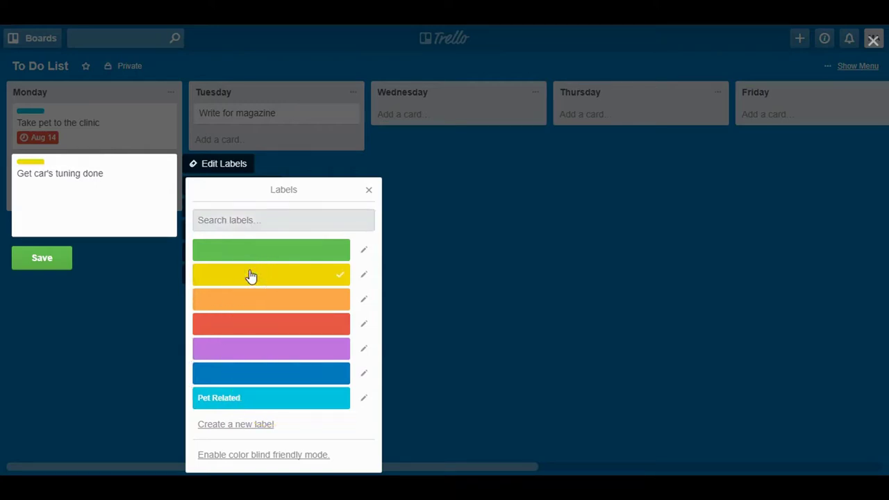
left_click(223, 219)
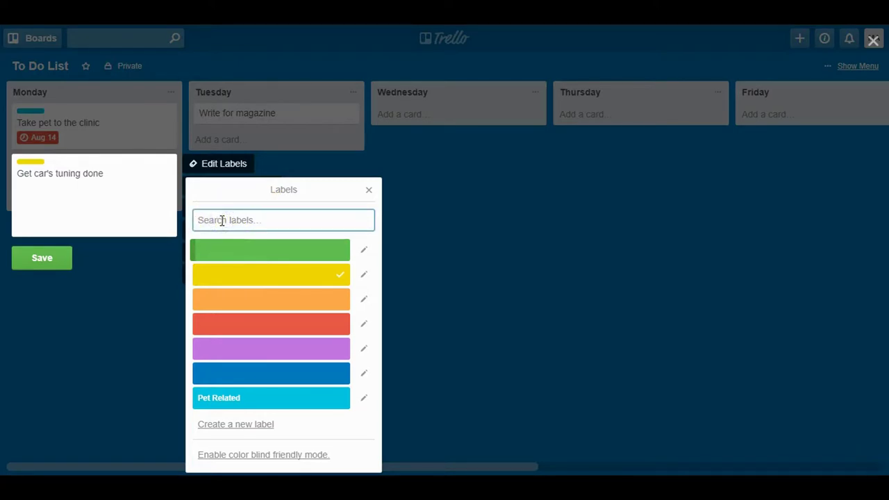
type("Car")
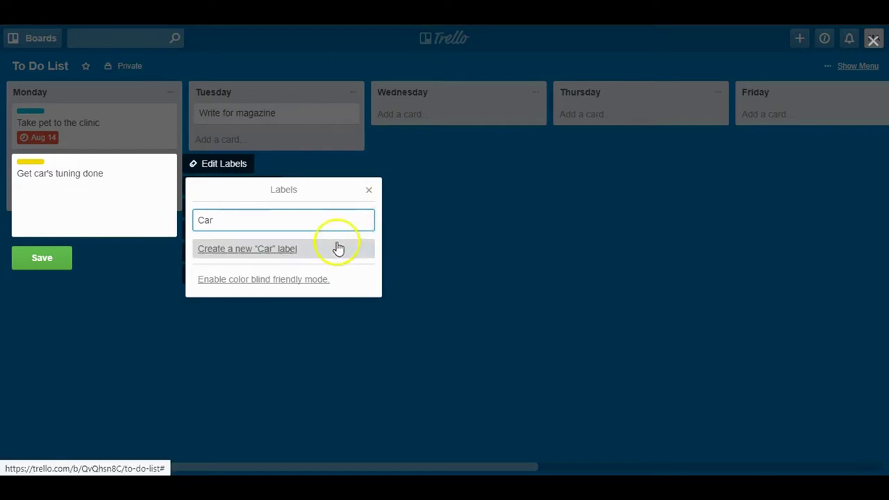
left_click(369, 190)
left_click(167, 288)
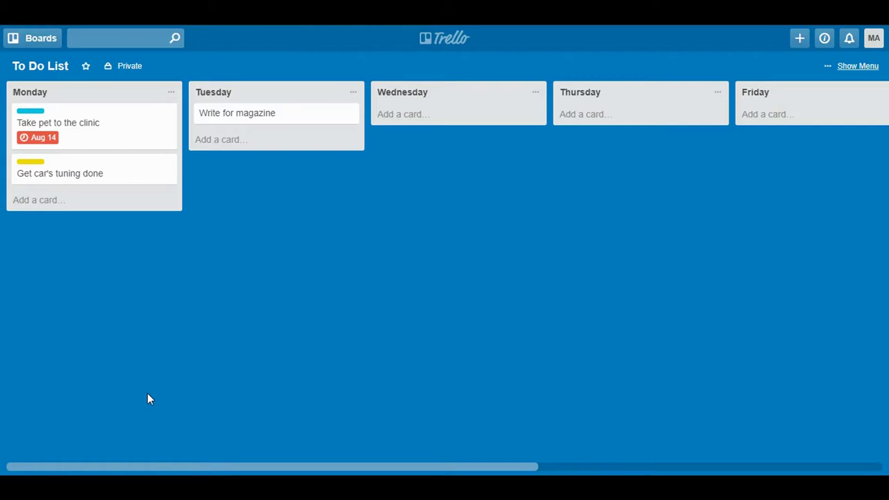
Drag 'Write for magazine' into Monday and 'Take pet to the clinic' into Wednesday
left_click(159, 202)
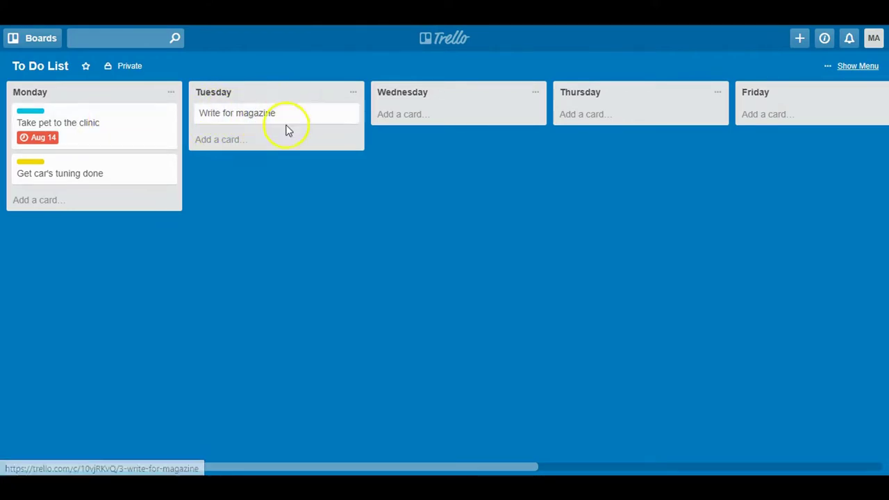
left_click_drag(240, 118, 93, 121)
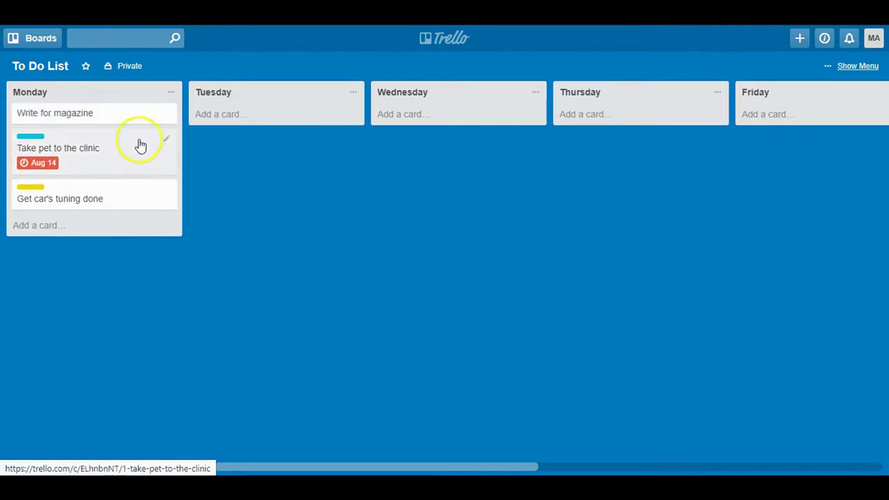
left_click_drag(118, 151, 460, 111)
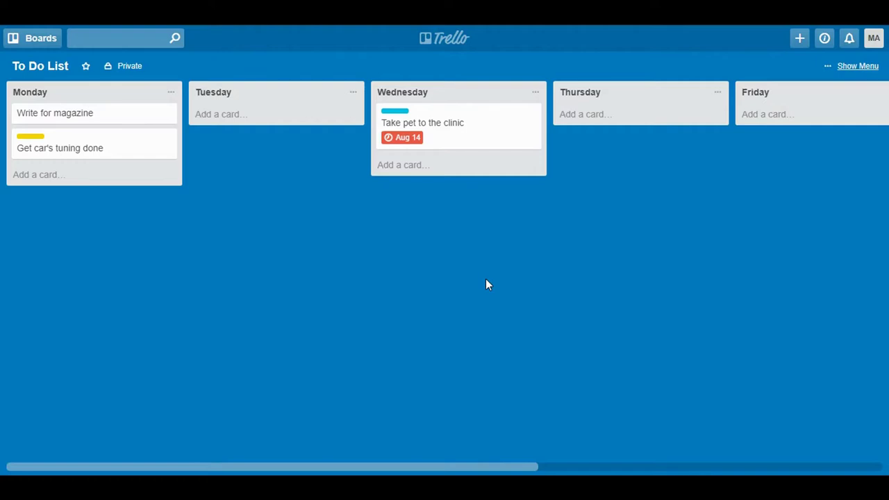
Open the board's Change Background options and preview the solid colour choices
left_click(841, 71)
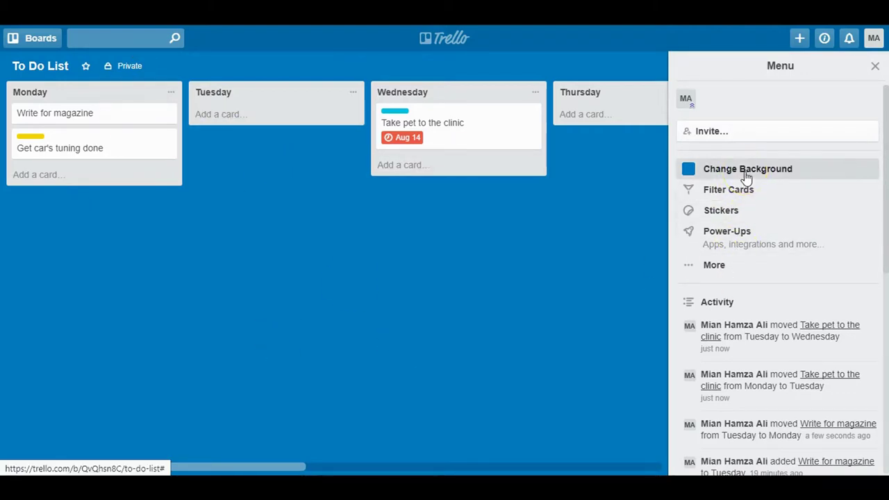
scroll(724, 339, "down", 3)
scroll(726, 339, "up", 3)
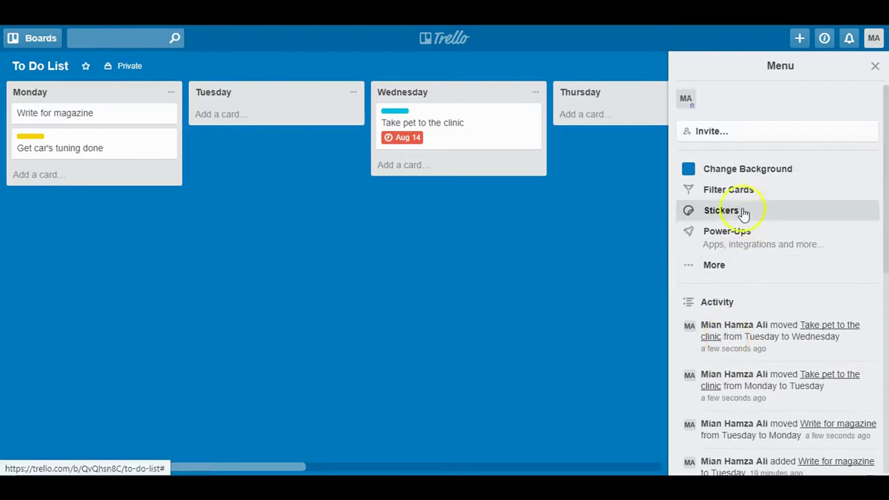
left_click(736, 169)
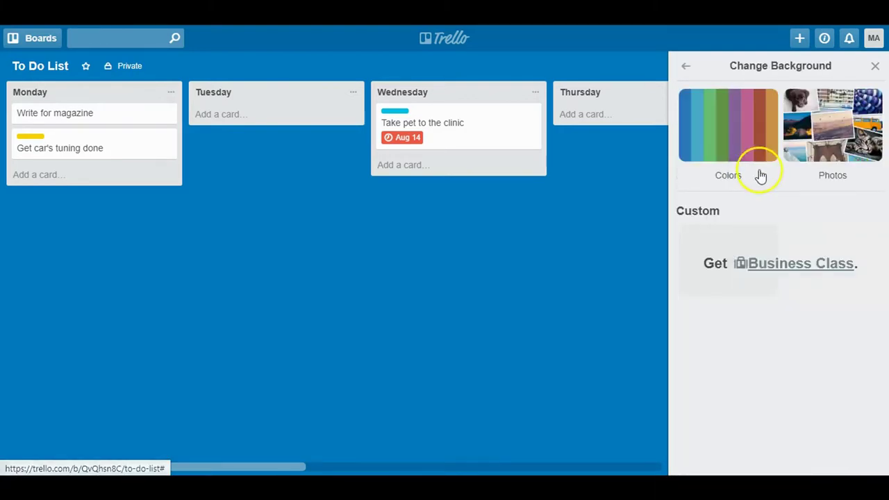
left_click(726, 154)
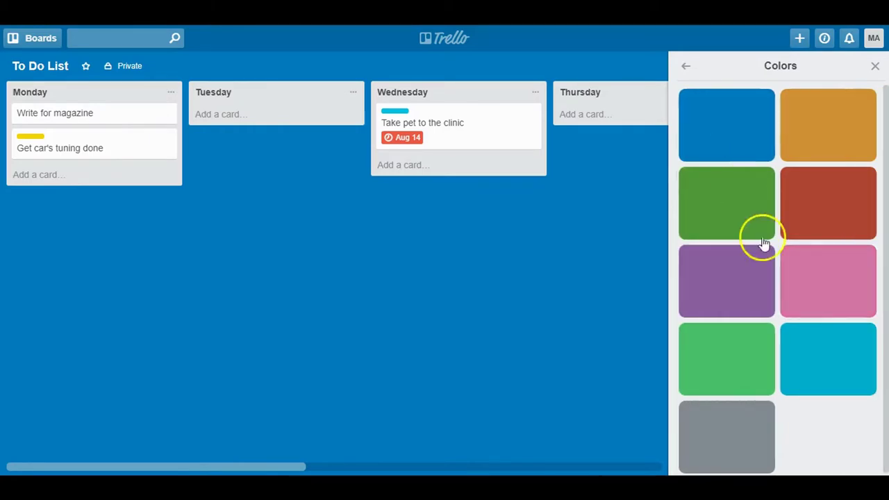
left_click(685, 68)
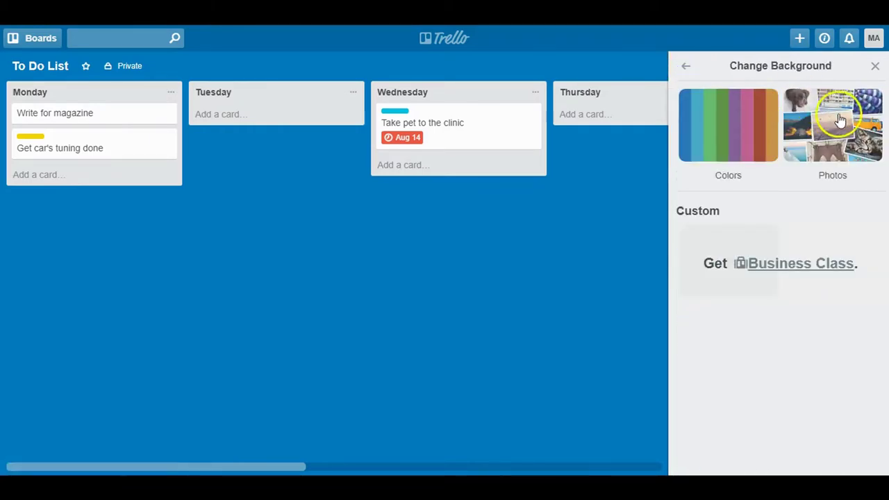
Set the milky-way mountain lake photo as the board background and close the menu
left_click(815, 109)
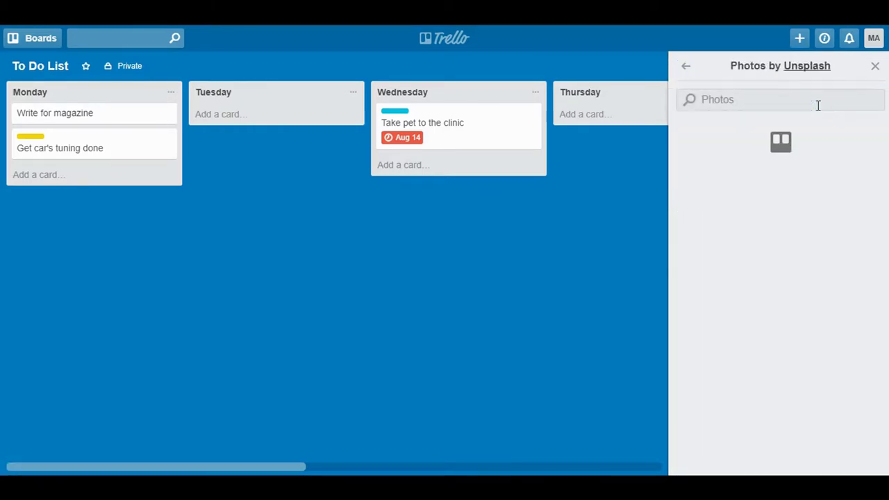
scroll(771, 222, "down", 2)
scroll(771, 222, "down", 4)
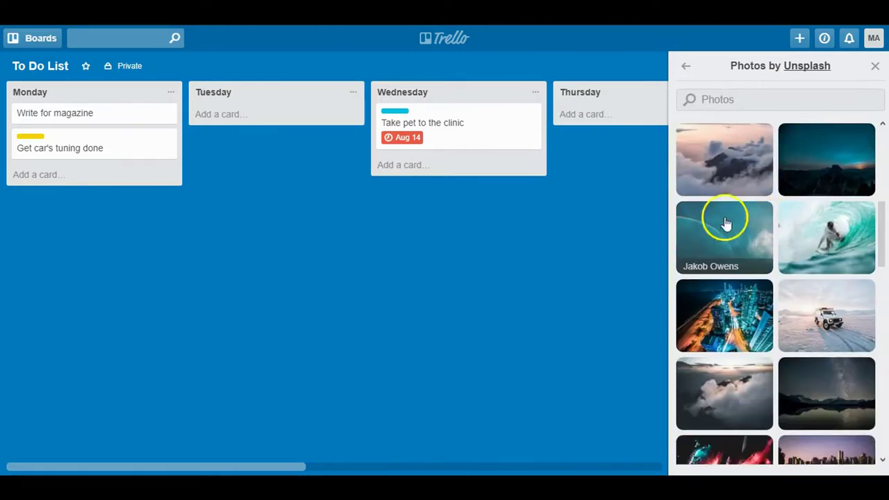
scroll(806, 305, "down", 1)
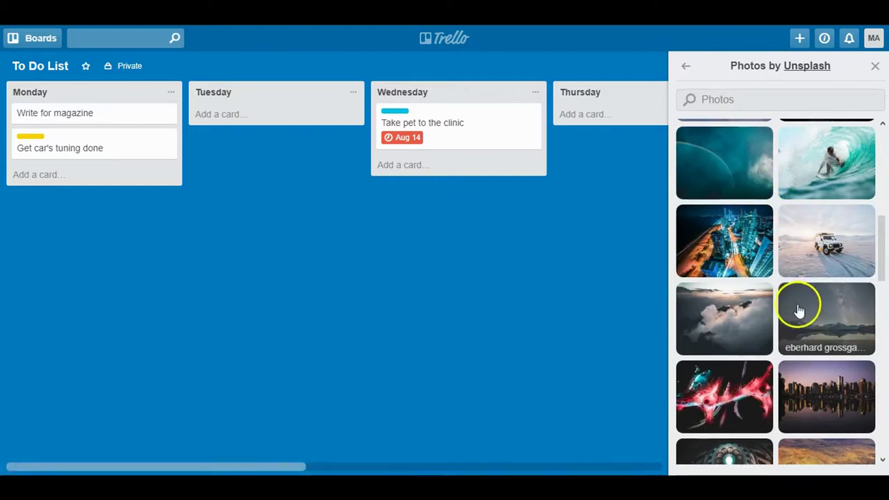
scroll(797, 305, "down", 2)
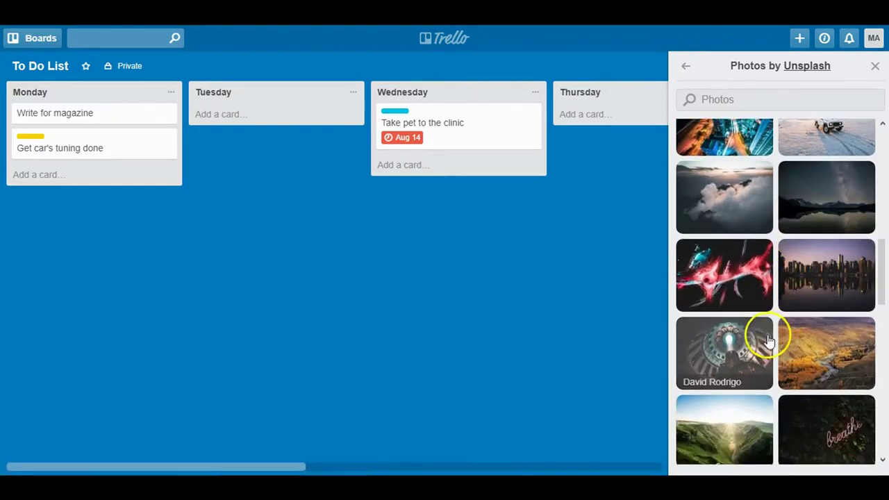
left_click(812, 204)
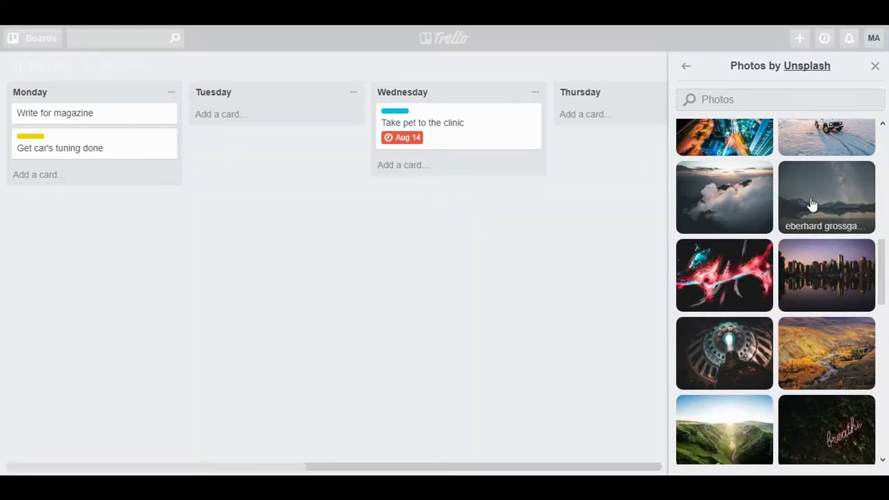
left_click(384, 268)
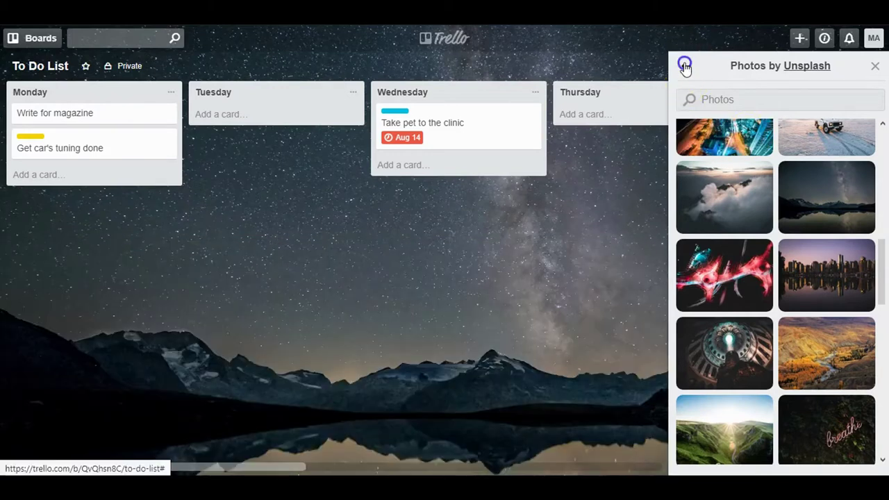
left_click(684, 66)
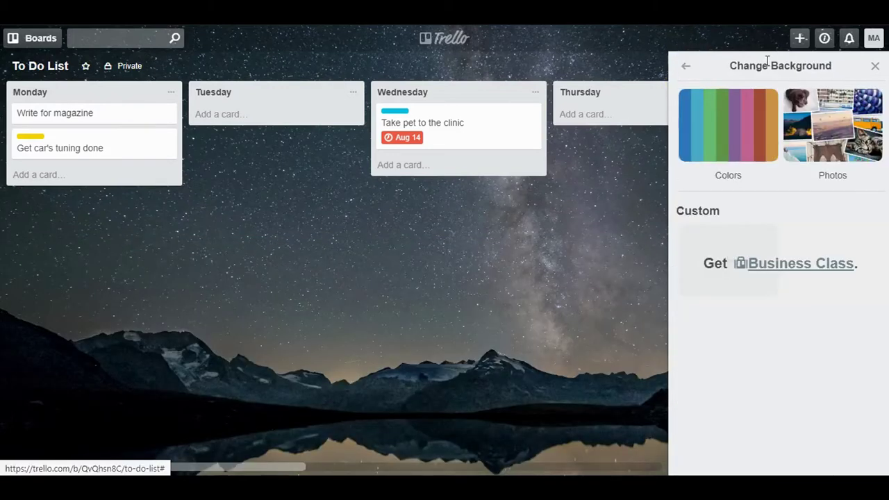
left_click(875, 66)
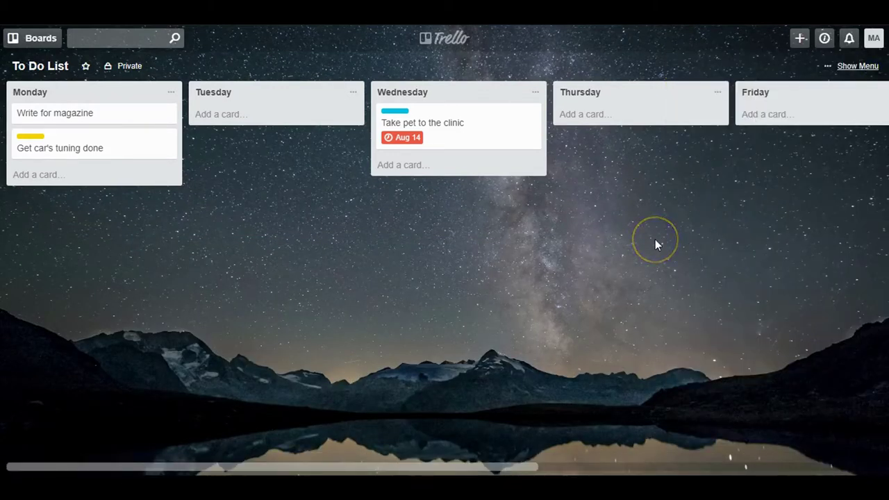
Return to the boards page and open the Programming Contracts board
left_click(453, 42)
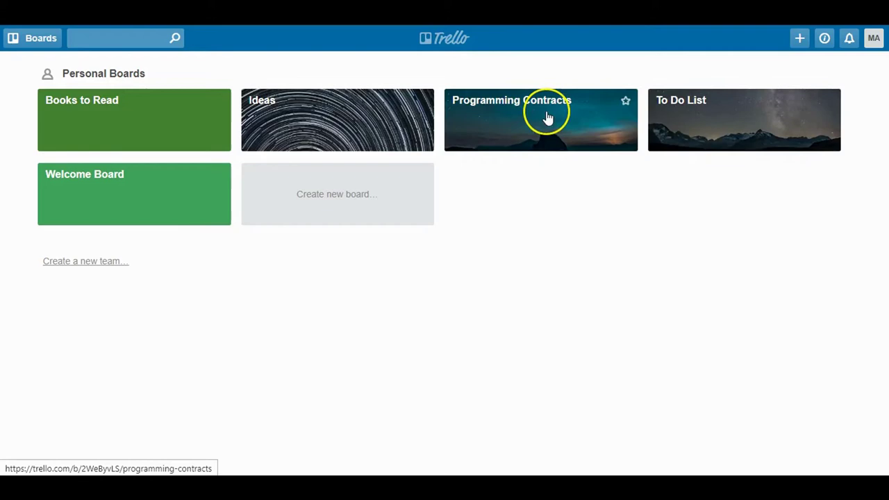
left_click(547, 118)
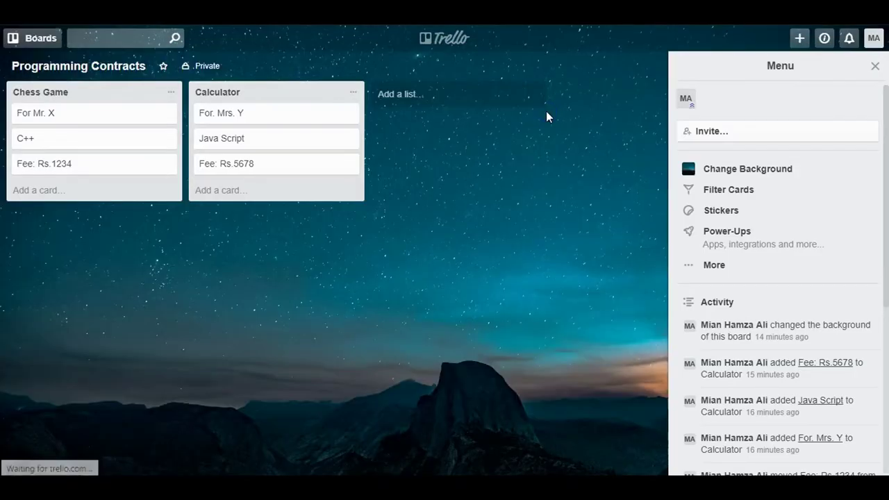
left_click(211, 241)
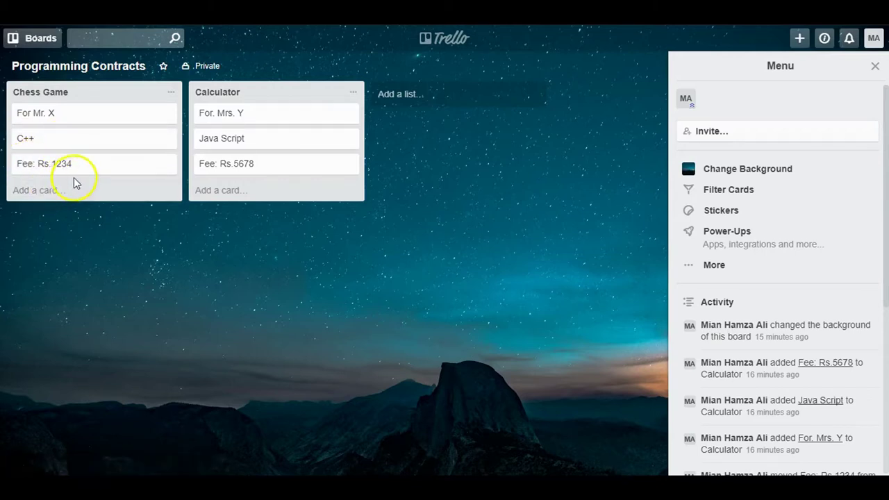
Add a 'Due Date: 20th Aug' card at the bottom of the Chess Game list
left_click(40, 191)
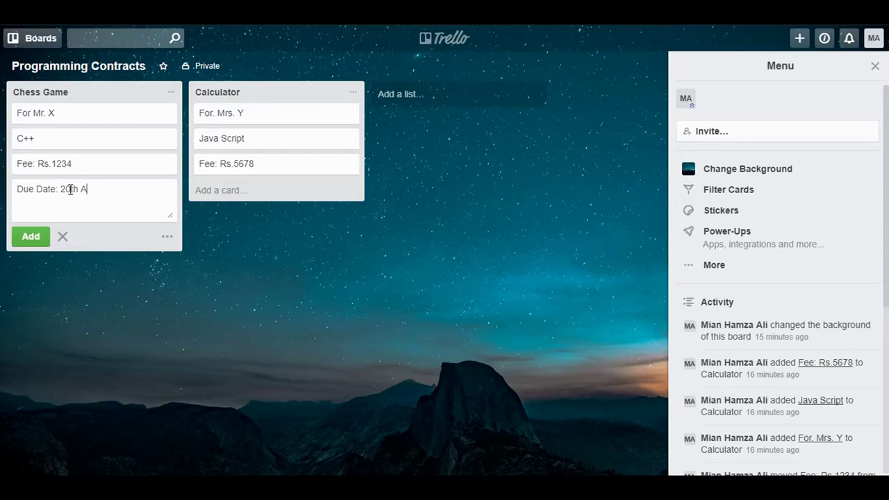
key("BackSpace")
key("BackSpace")
type("ug")
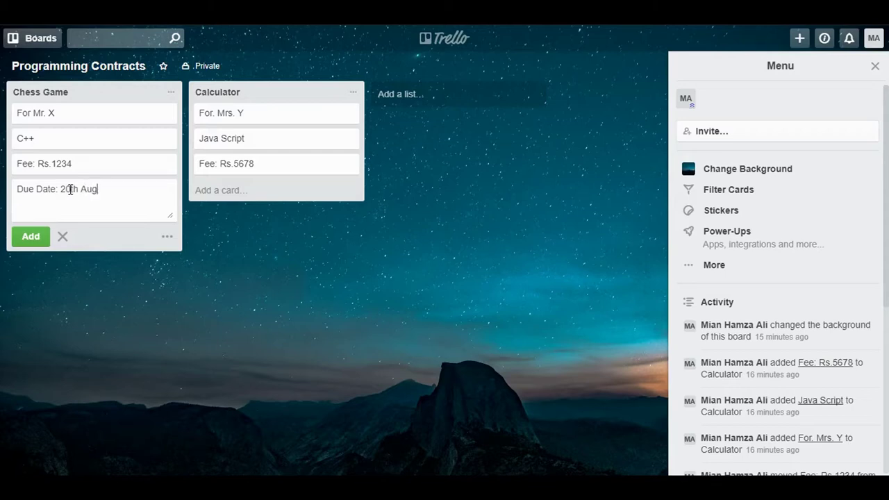
left_click(32, 238)
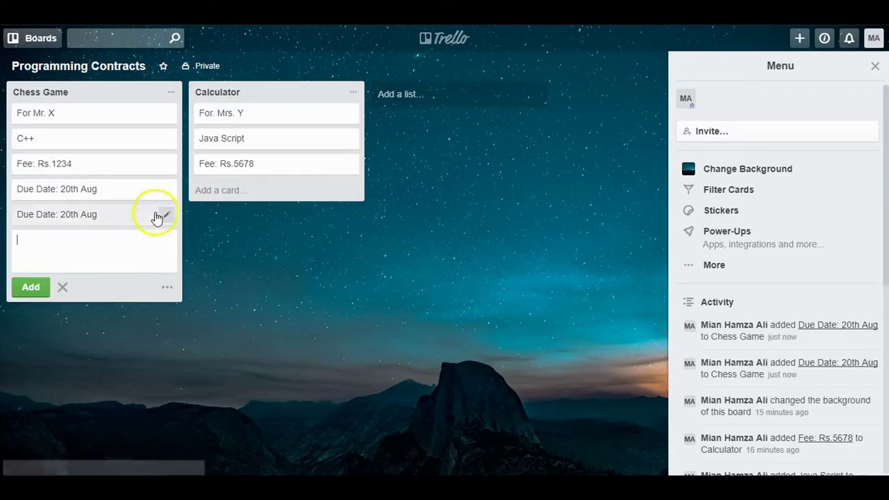
Drag the duplicate 'Due Date: 20th Aug' card from Chess Game into Calculator
left_click(62, 287)
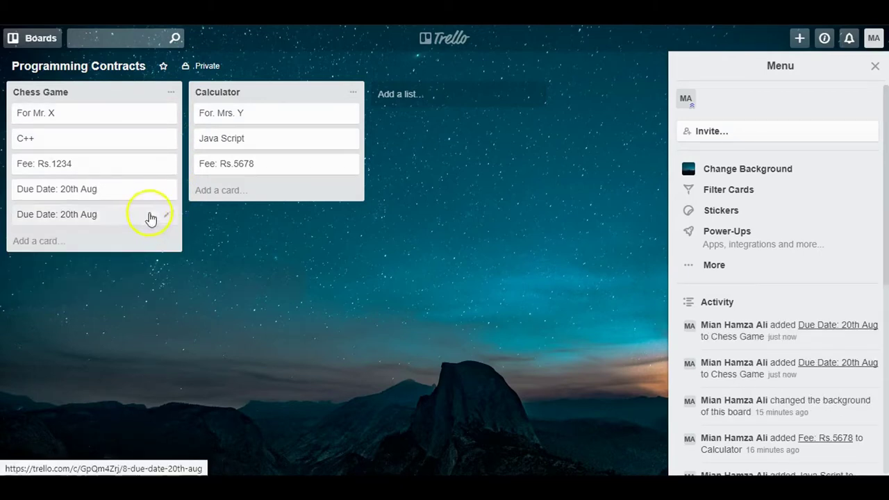
left_click(165, 218)
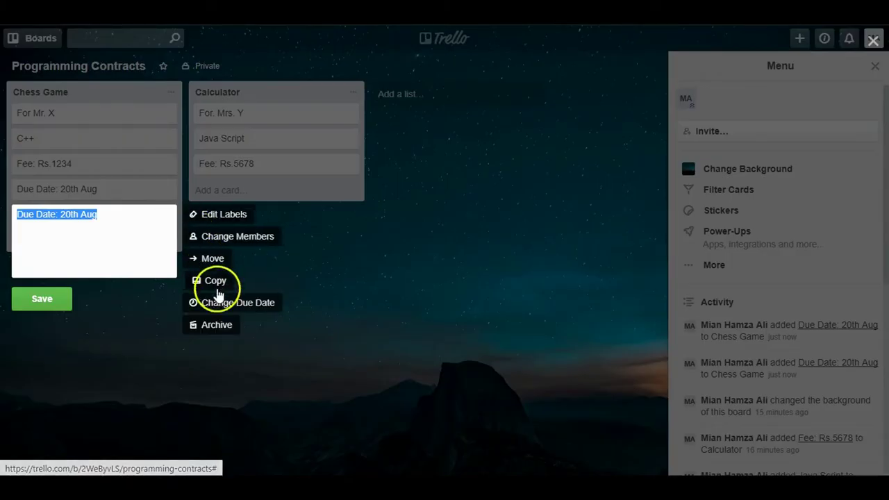
left_click(316, 304)
left_click_drag(88, 222, 254, 202)
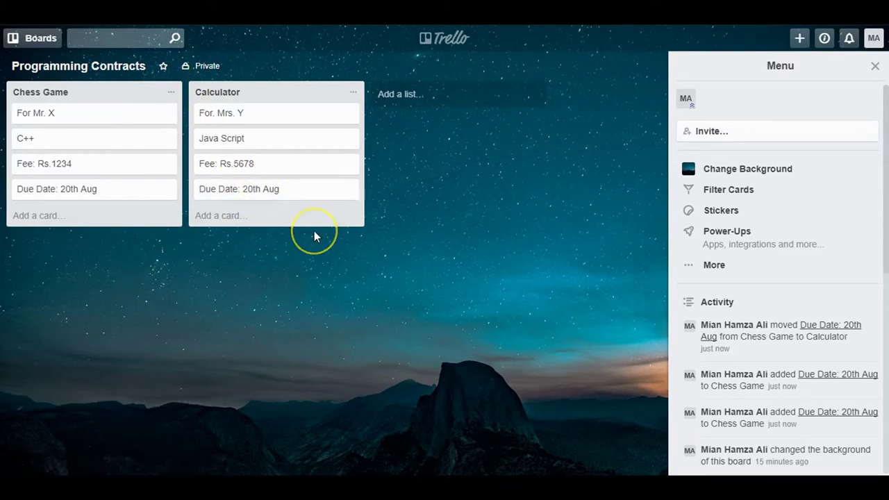
Start and cancel a new list, then nudge the Calculator list's position
left_click(420, 95)
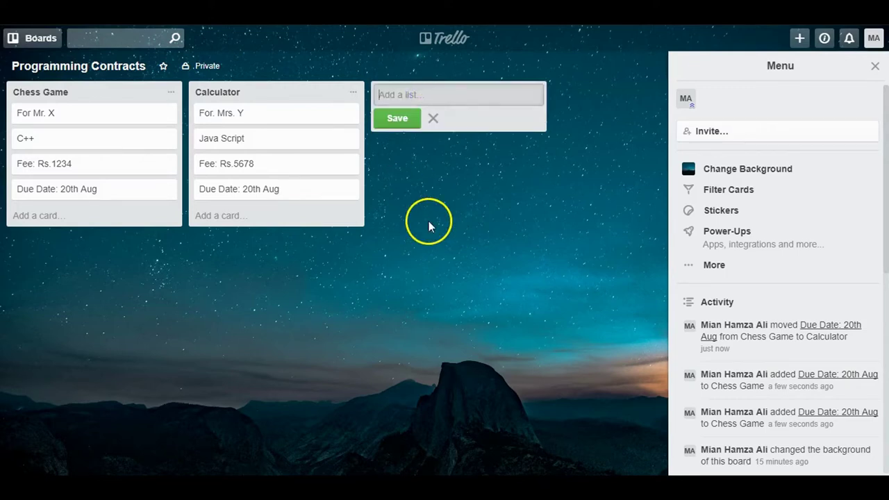
key("Escape")
mouse_move(259, 102)
left_mouse_down()
mouse_move(323, 105)
mouse_move(250, 91)
mouse_move(591, 125)
mouse_move(324, 121)
mouse_move(270, 111)
left_mouse_up()
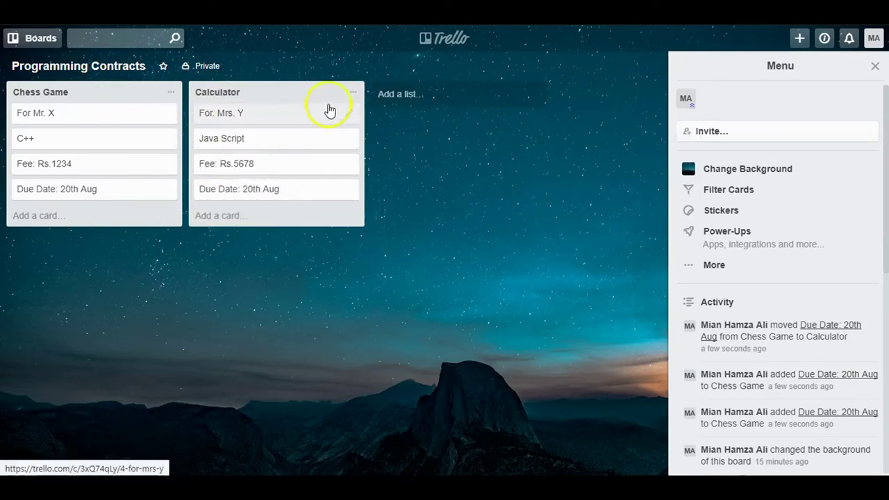
left_click(353, 92)
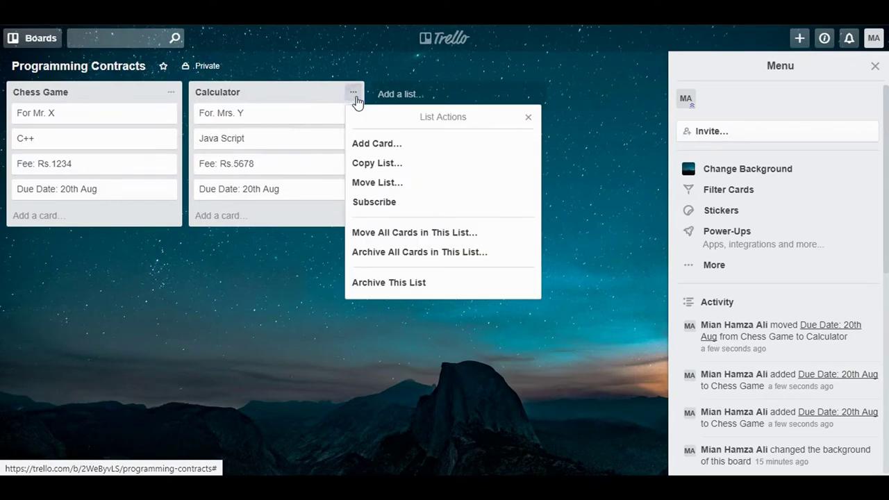
left_click(284, 297)
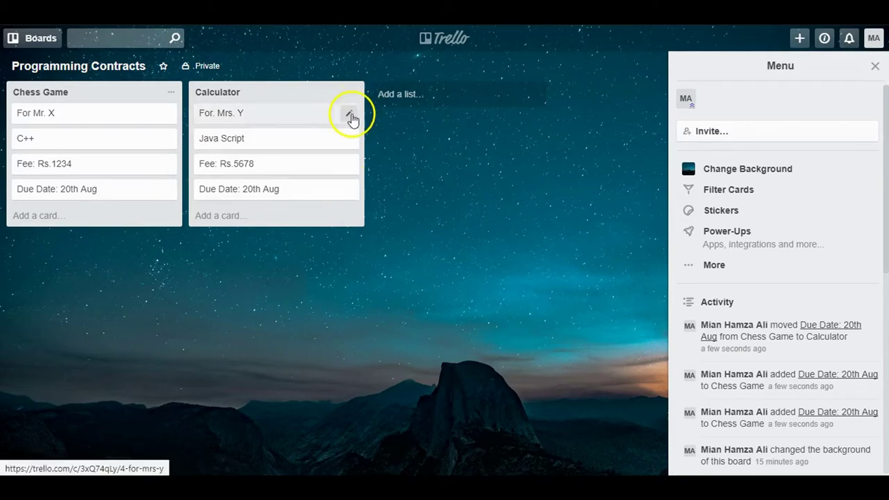
left_click(350, 116)
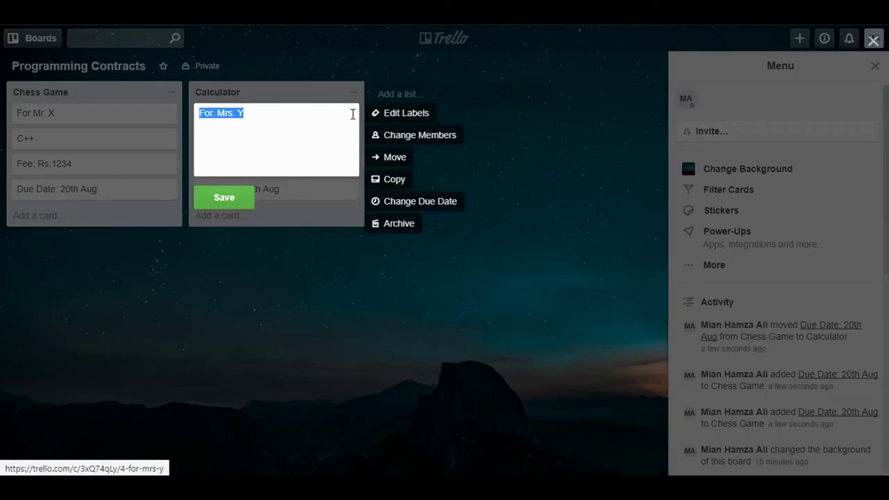
left_click(396, 136)
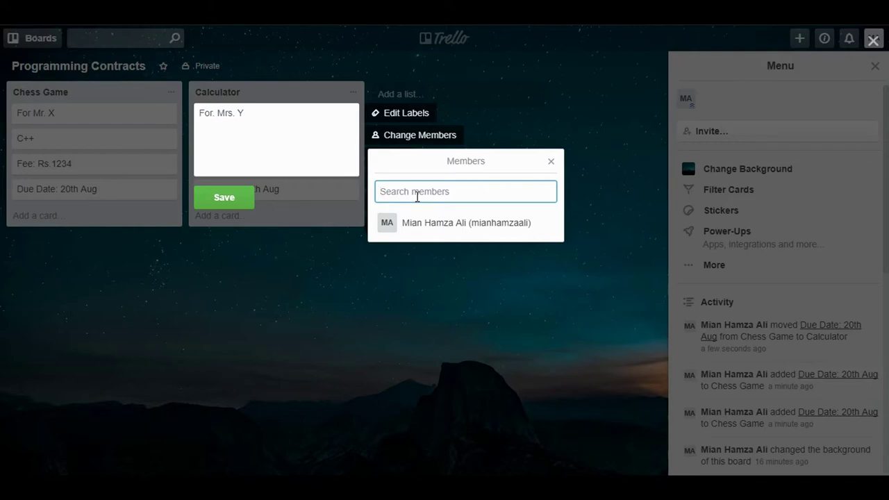
type("adeel qayyum")
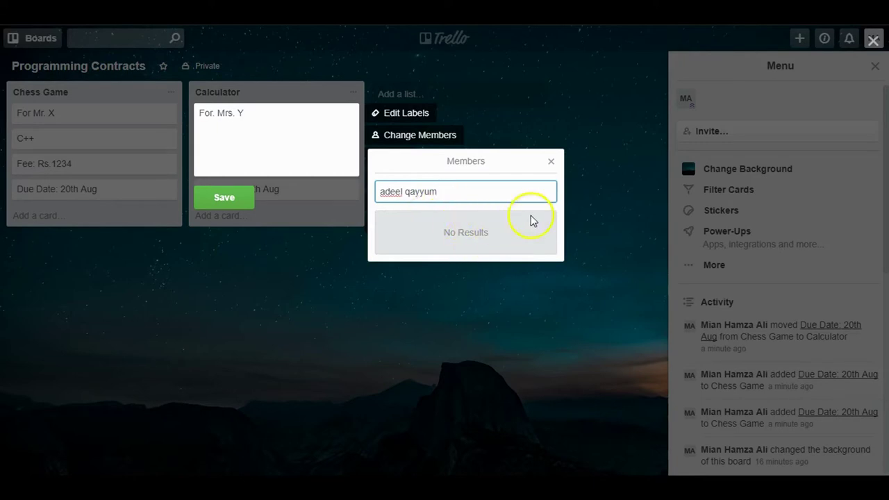
left_click(552, 162)
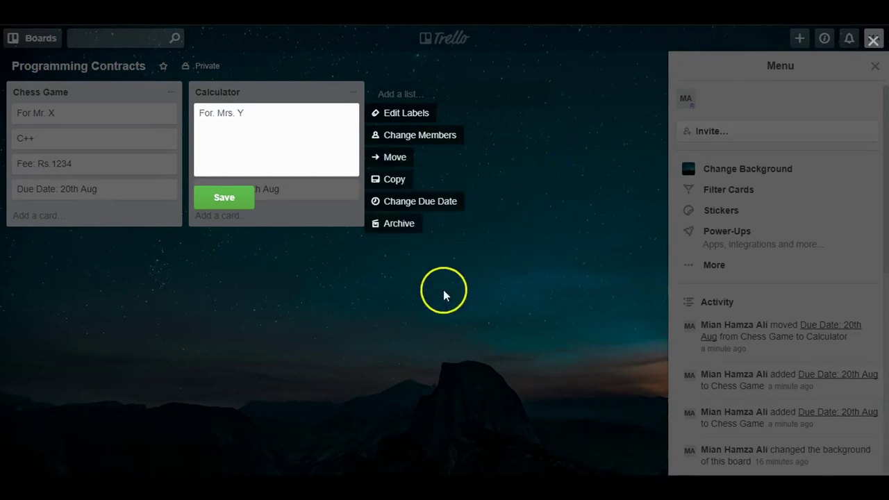
left_click(330, 314)
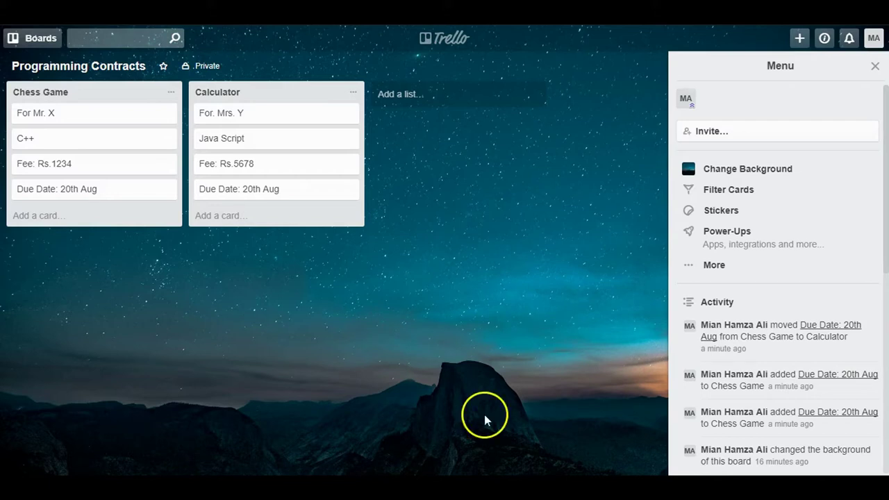
Show the board's available Power-Ups and open the full Power-Ups directory page
left_click(507, 238)
left_click(753, 247)
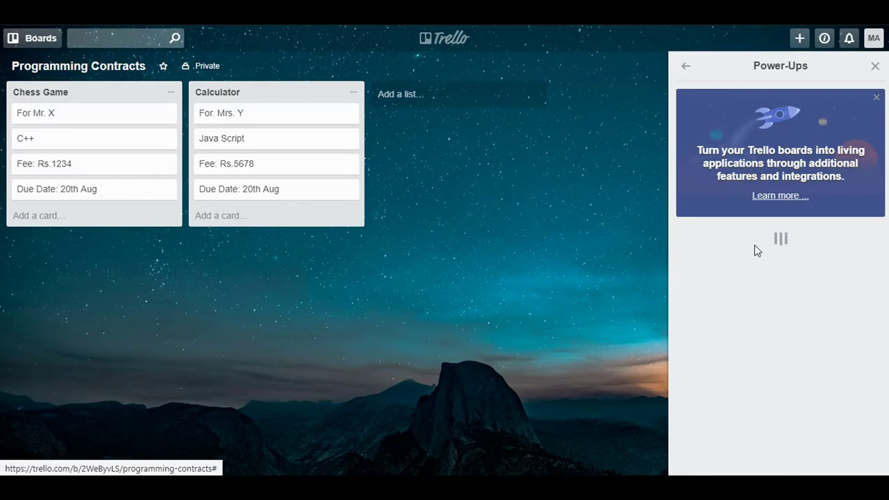
left_click(774, 196)
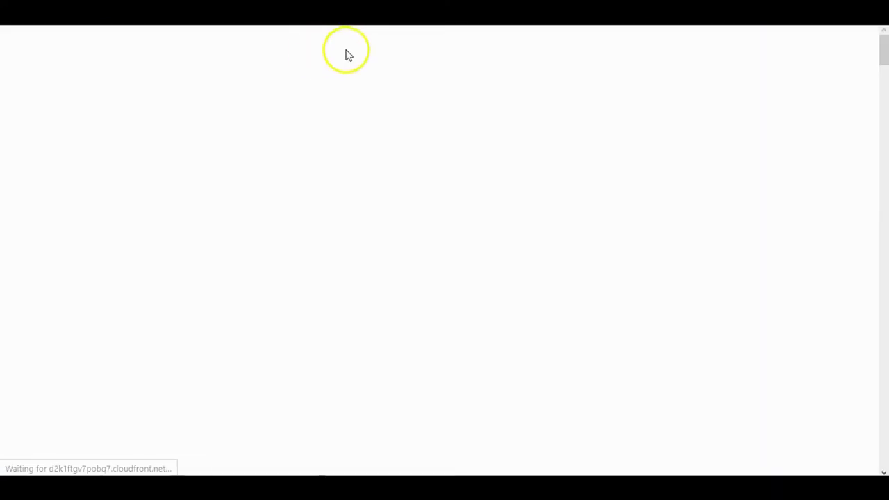
Browse the Power-Ups directory listing Box, Burndown for Trello, Butler and Calendar
scroll(421, 204, "down", 3)
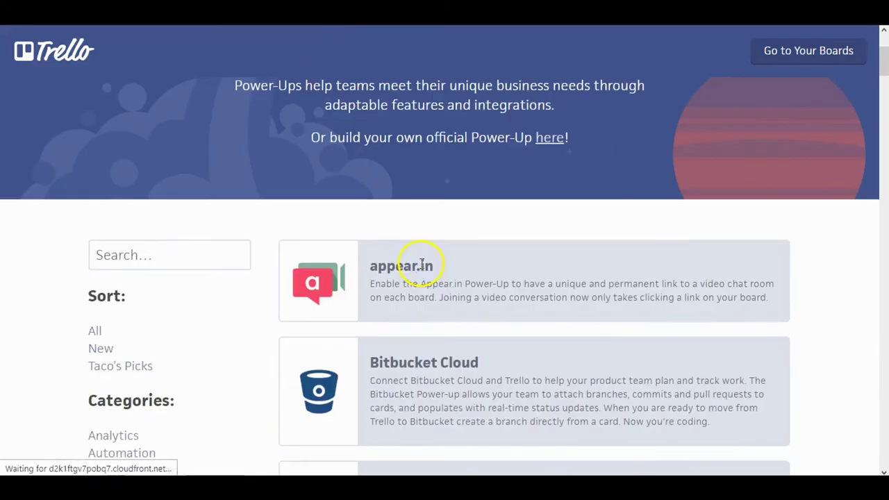
scroll(423, 261, "down", 2)
scroll(467, 296, "down", 5)
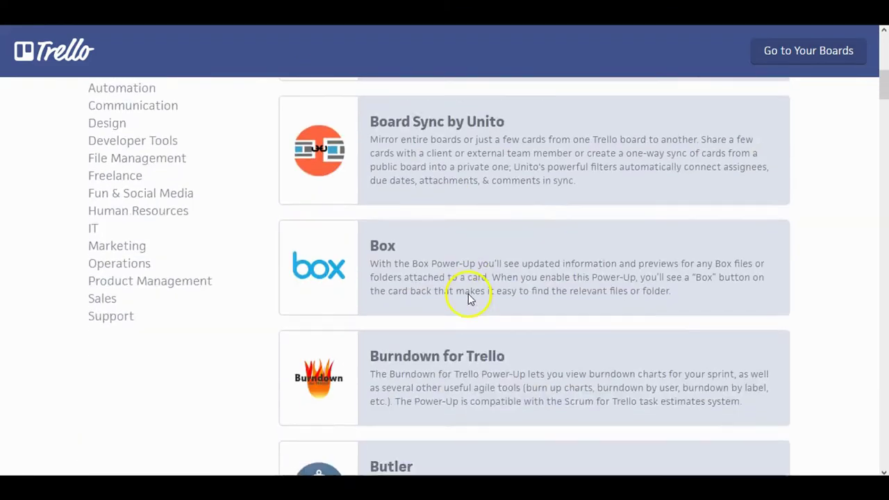
scroll(468, 297, "up", 4)
scroll(468, 297, "up", 5)
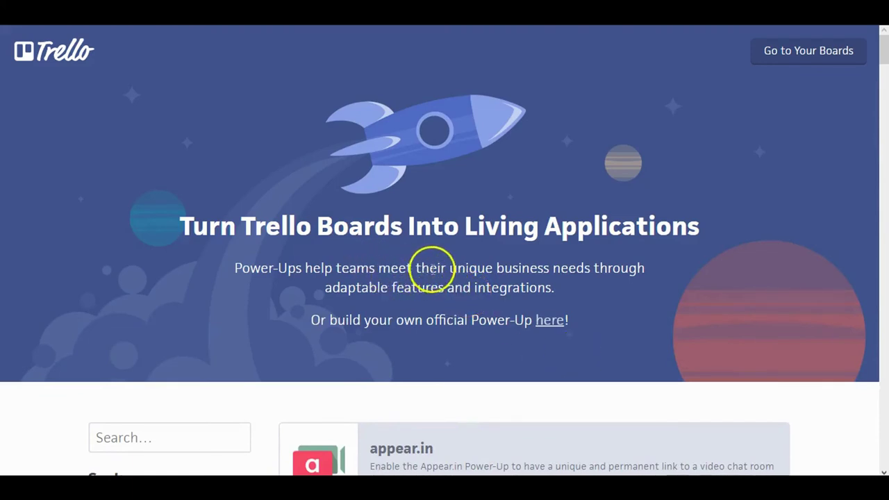
scroll(448, 272, "down", 2)
scroll(447, 273, "up", 2)
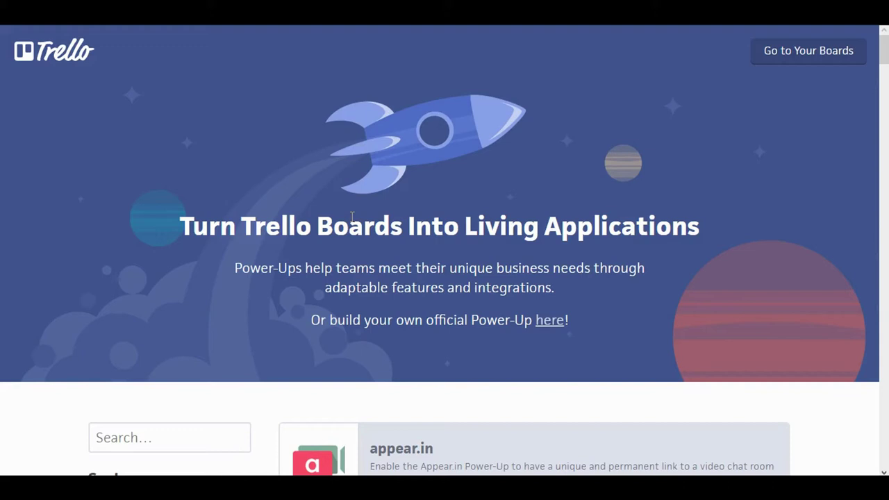
left_click(422, 236)
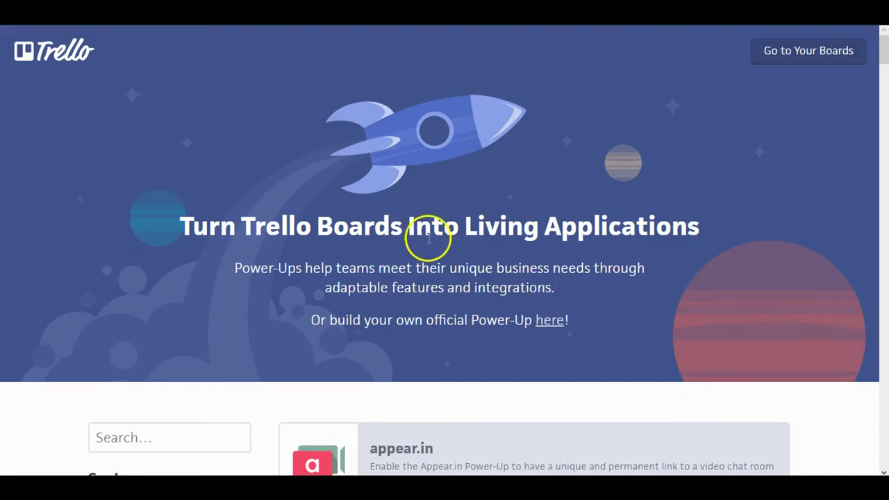
scroll(428, 250, "down", 5)
scroll(428, 243, "down", 5)
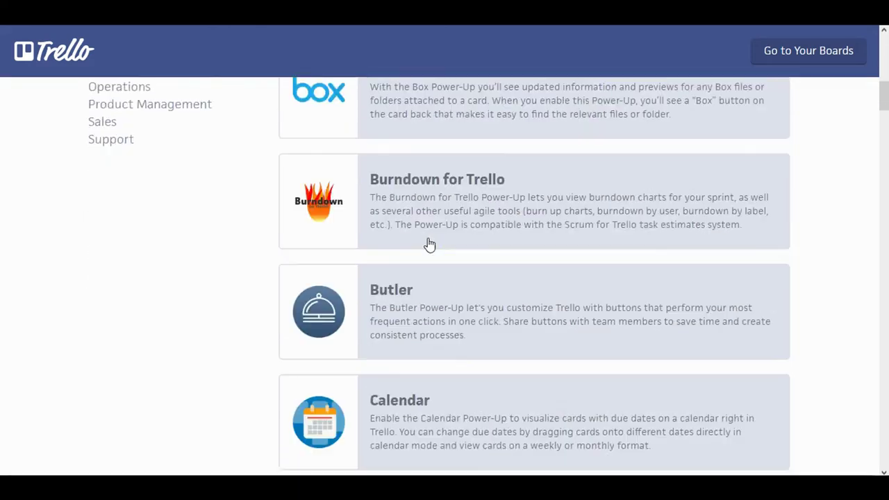
scroll(428, 240, "up", 10)
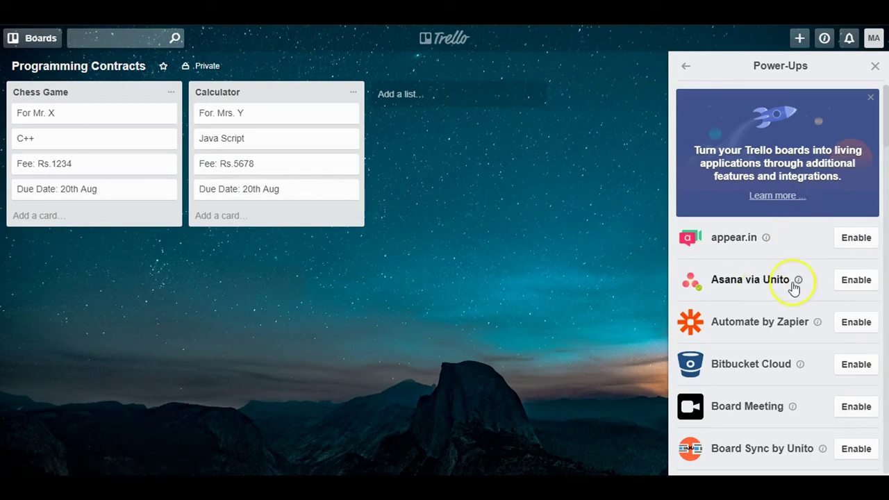
Scroll the Power-Ups sidebar, then go back to the Programming Contracts board menu
scroll(790, 285, "down", 2)
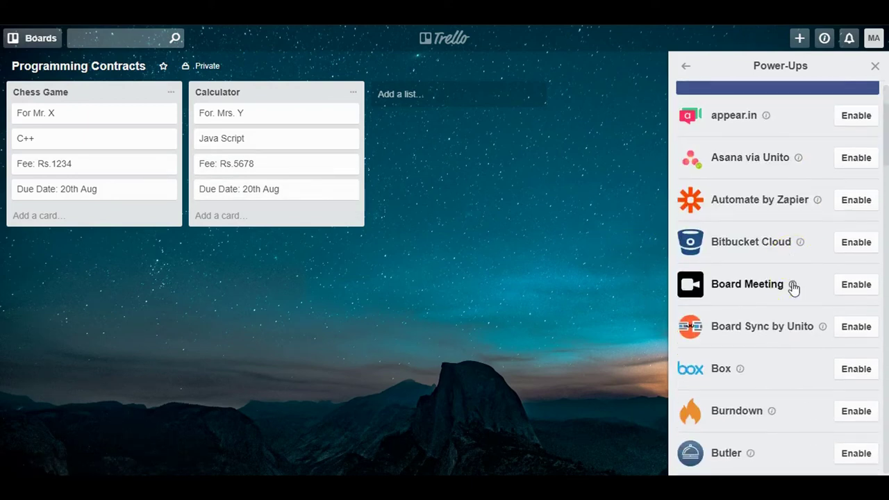
scroll(793, 287, "up", 2)
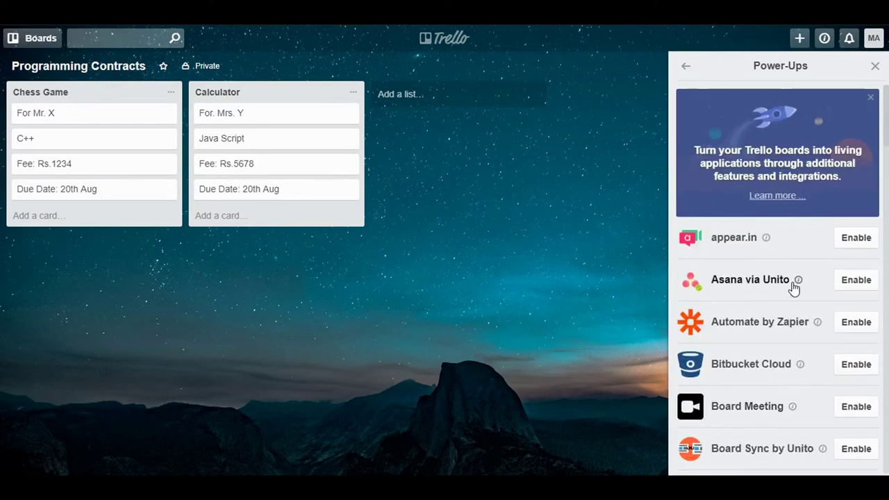
scroll(793, 287, "down", 5)
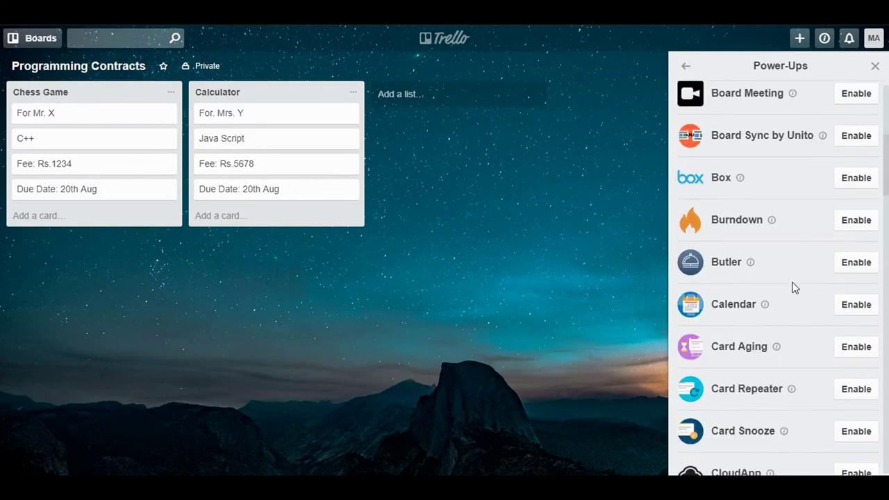
scroll(795, 288, "down", 4)
scroll(794, 288, "up", 9)
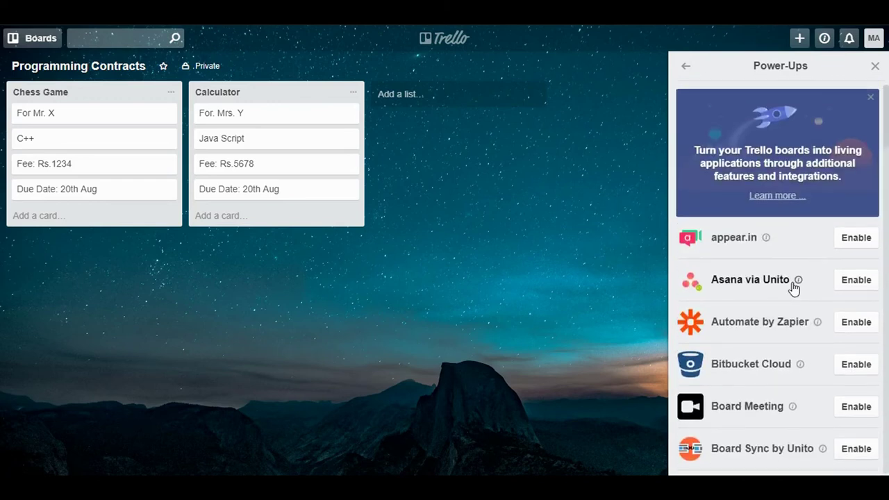
left_click(586, 201)
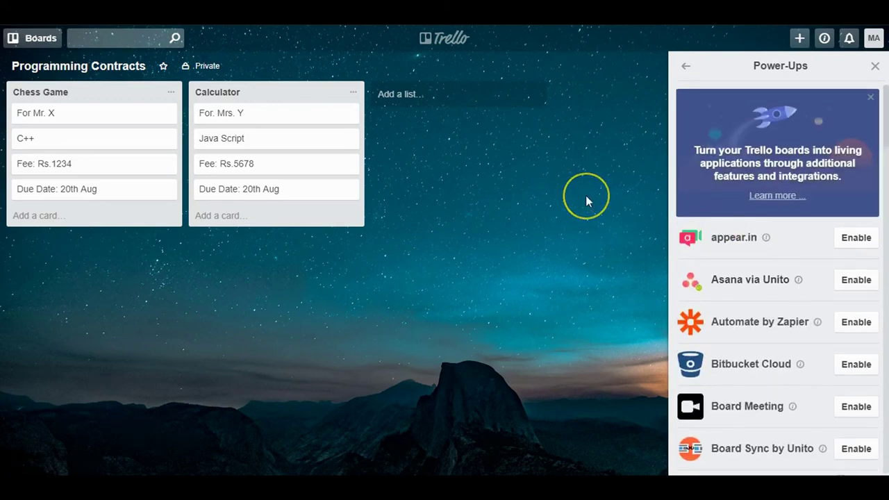
left_click(683, 68)
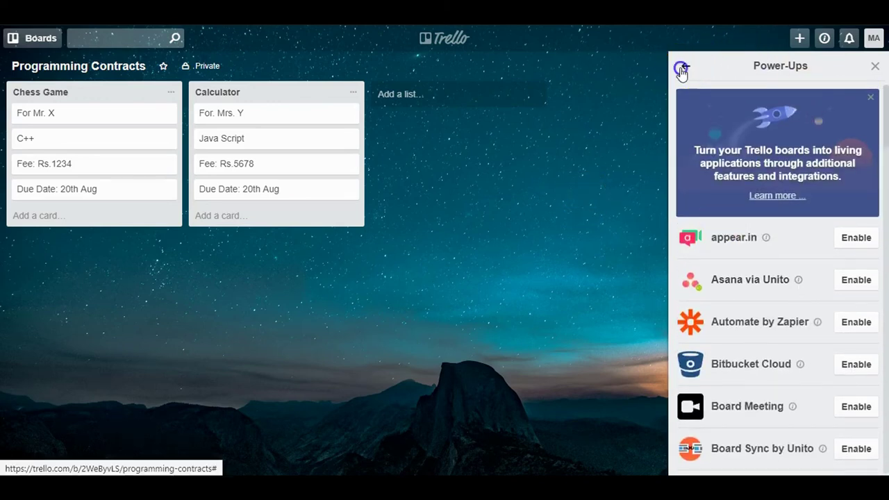
left_click(495, 248)
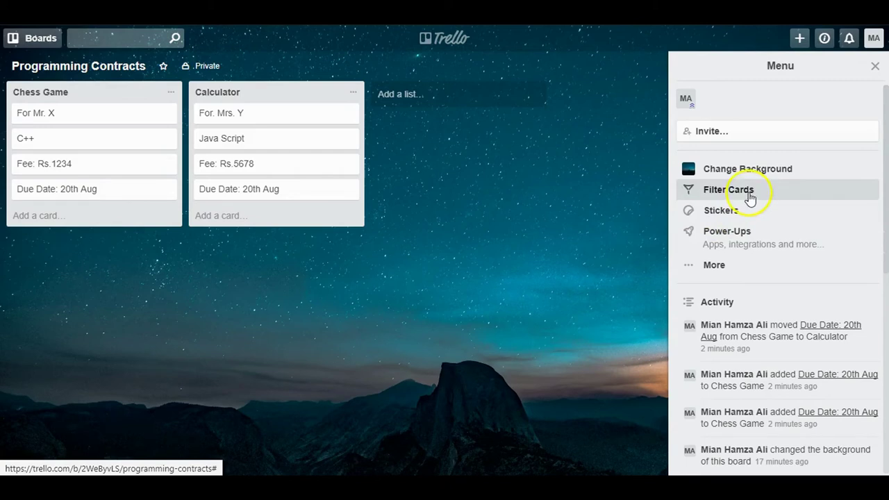
Go to the boards overview and toggle the star on Books to Read so it ends up unstarred
left_click(40, 42)
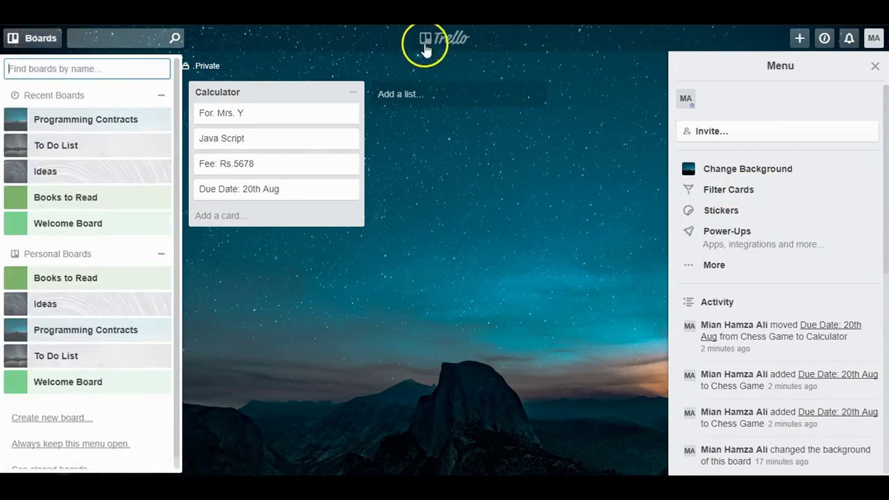
left_click(426, 48)
left_click(105, 102)
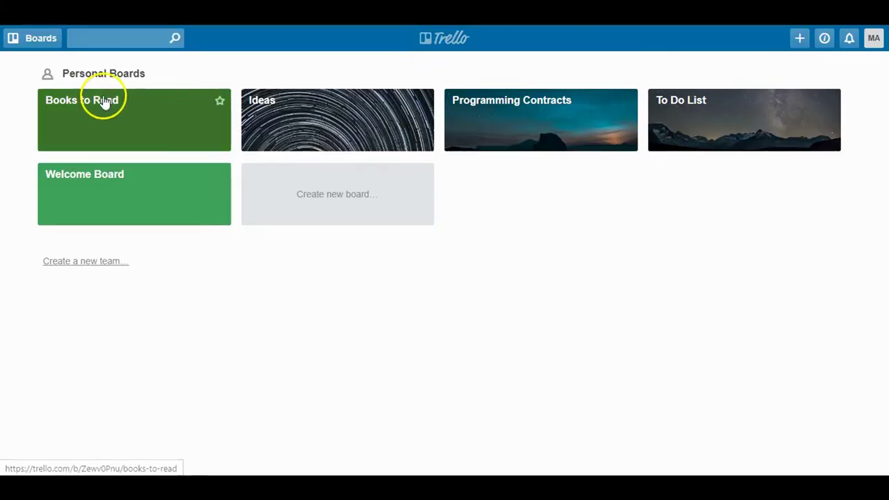
left_click(218, 102)
scroll(350, 172, "down", 1)
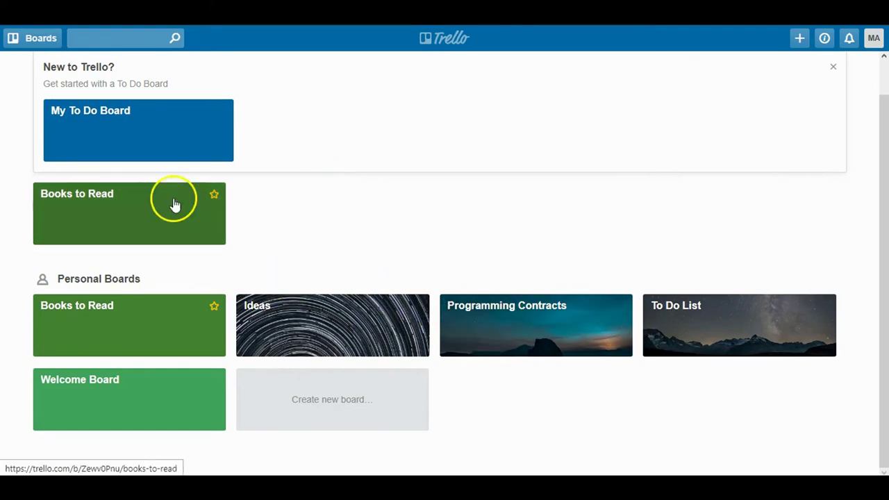
left_click(214, 308)
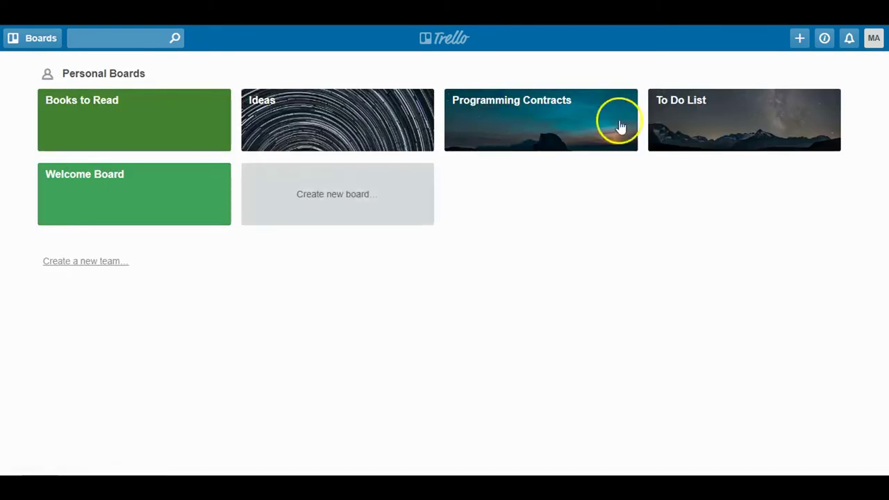
Star the Programming Contracts and To Do List boards
left_click(625, 100)
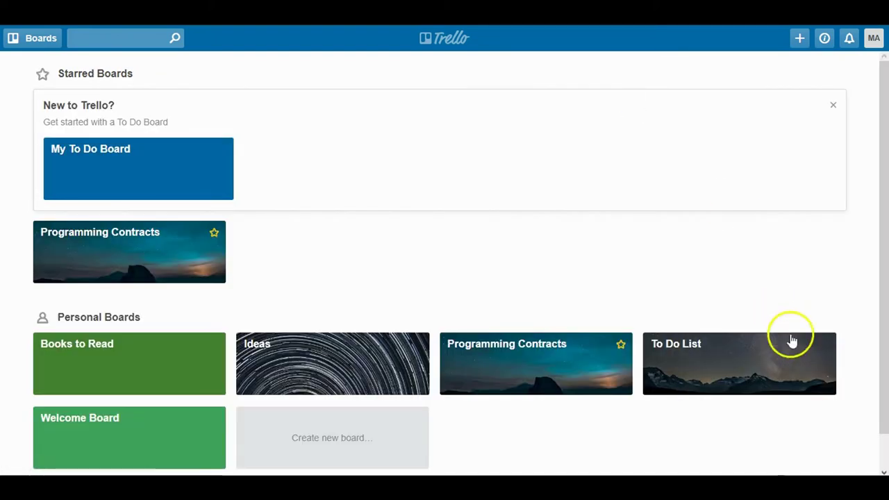
left_click(825, 344)
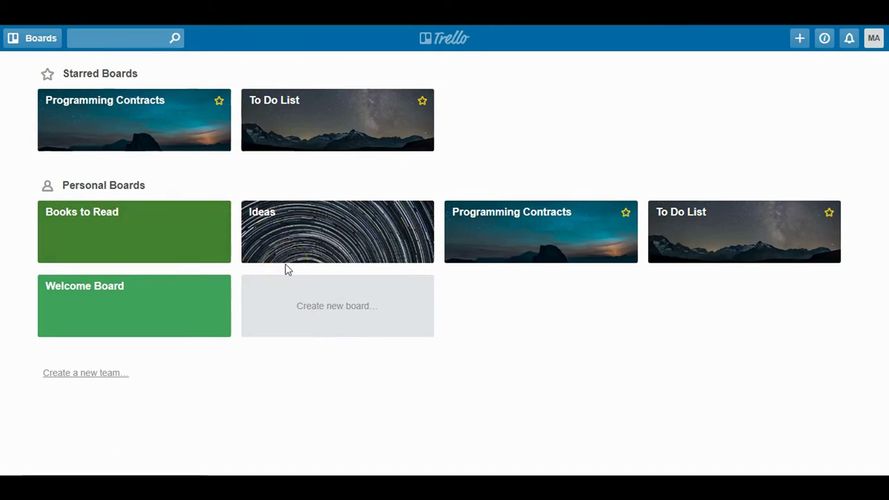
left_click(293, 241)
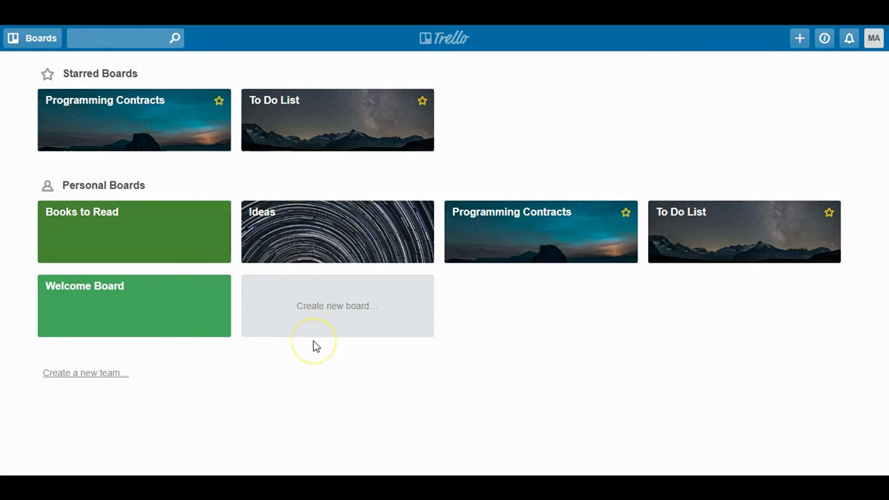
Create a new board titled 'Movie Ideas'
left_click(357, 293)
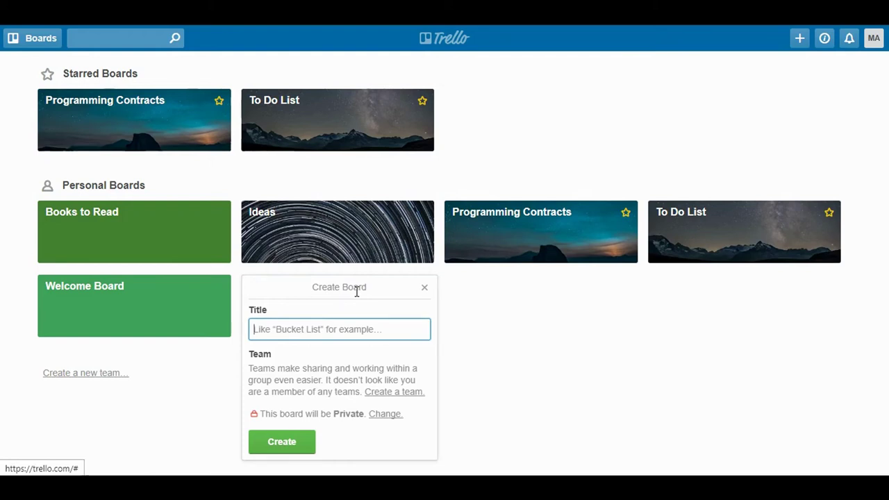
type("Movie ")
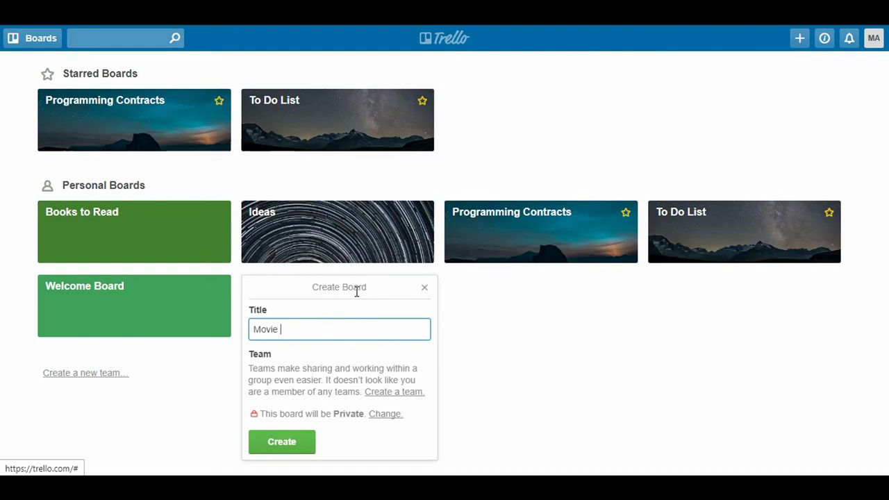
type("Ideas")
left_click(298, 444)
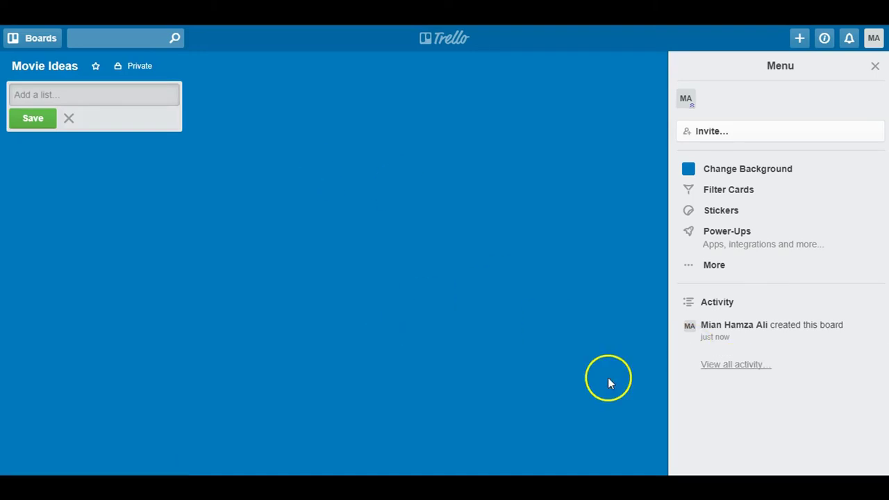
View the Movie Ideas board's activity history, close the side panel, and return to the boards overview
left_click(739, 365)
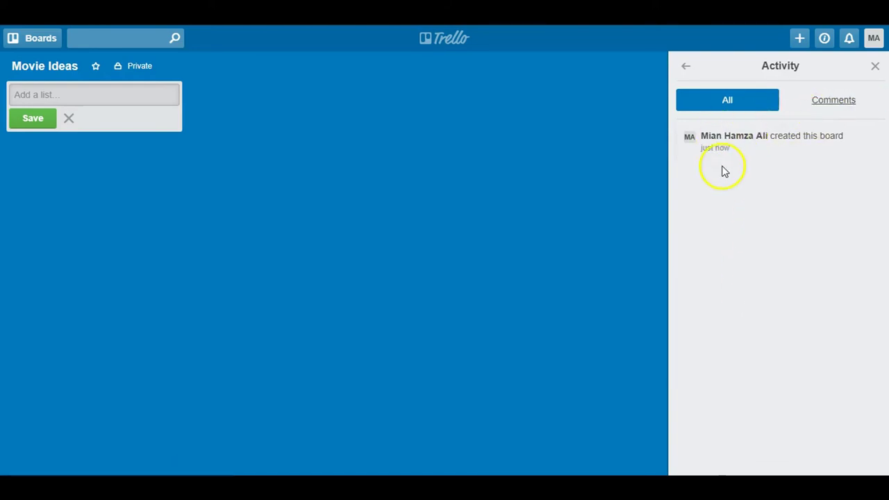
left_click(875, 66)
left_click(452, 54)
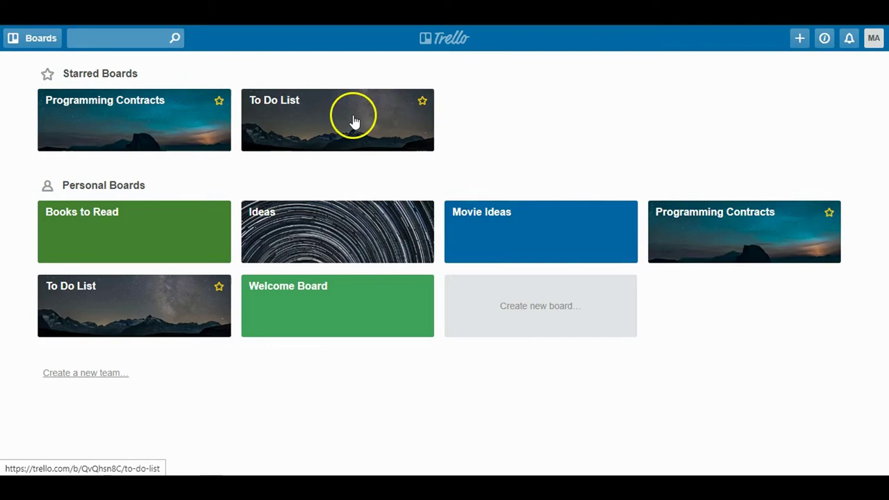
left_click(161, 115)
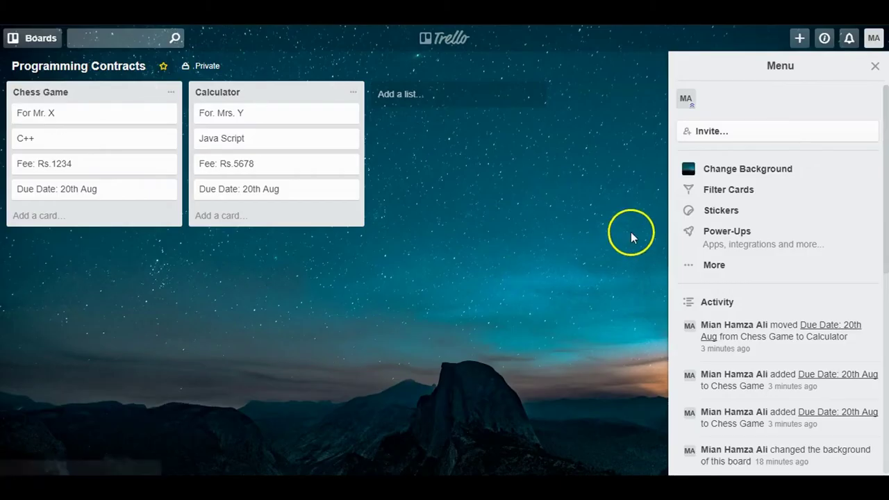
scroll(776, 305, "down", 5)
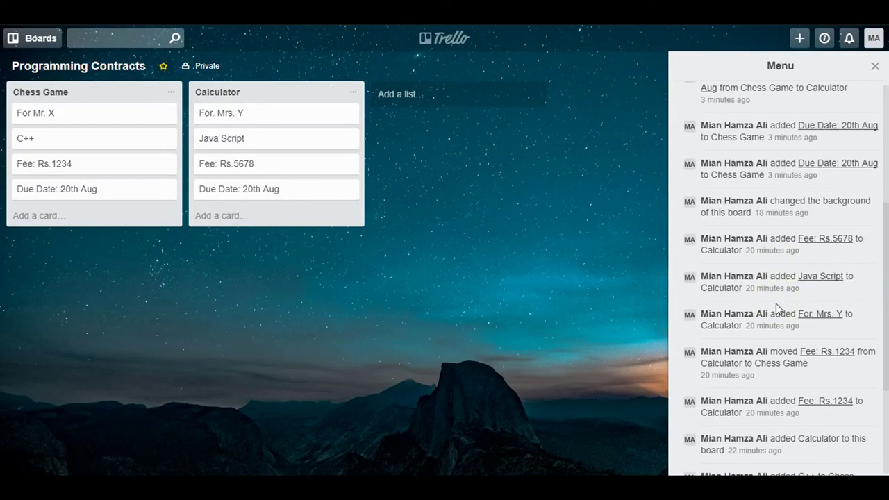
scroll(816, 248, "down", 1)
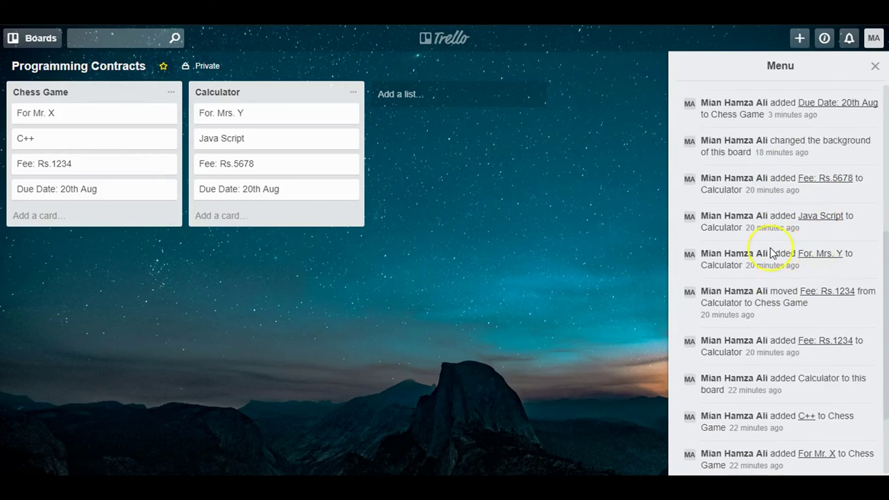
scroll(773, 254, "down", 1)
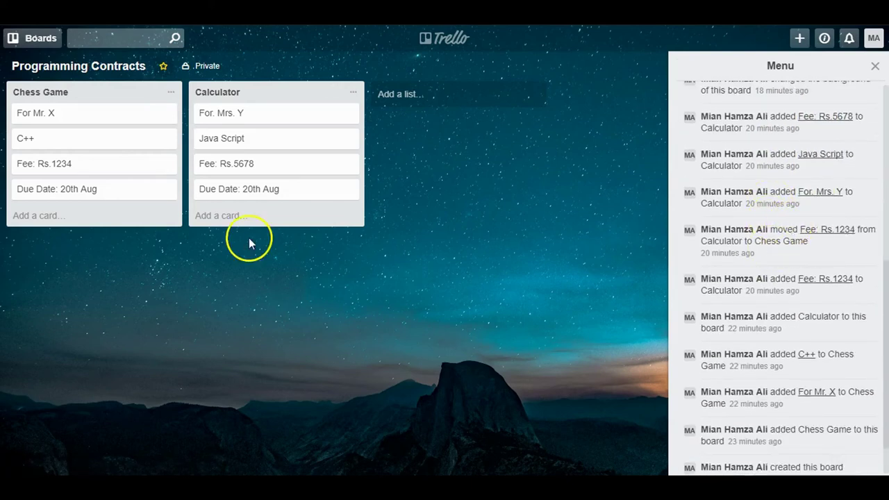
left_click_drag(215, 191, 231, 181)
scroll(754, 272, "up", 6)
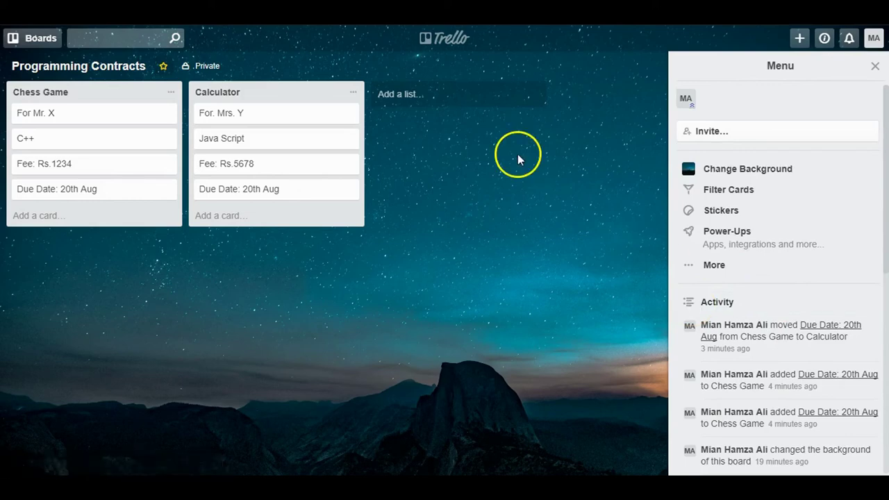
left_click(450, 44)
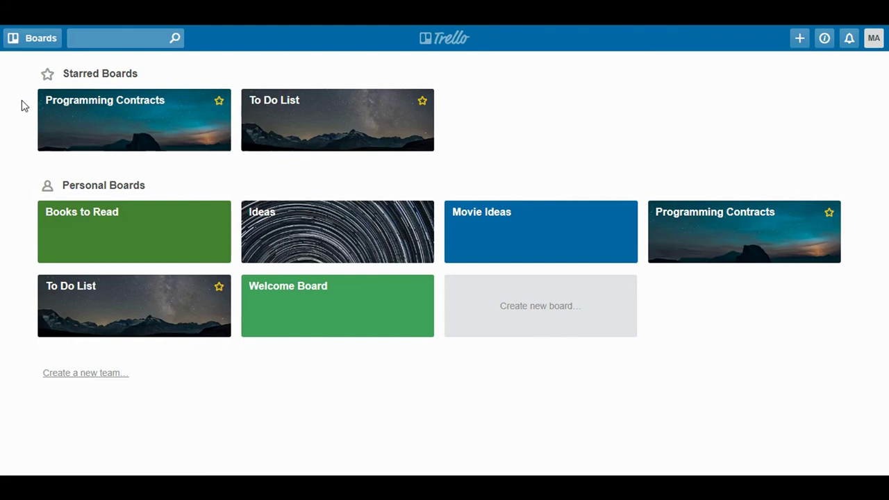
left_click(13, 46)
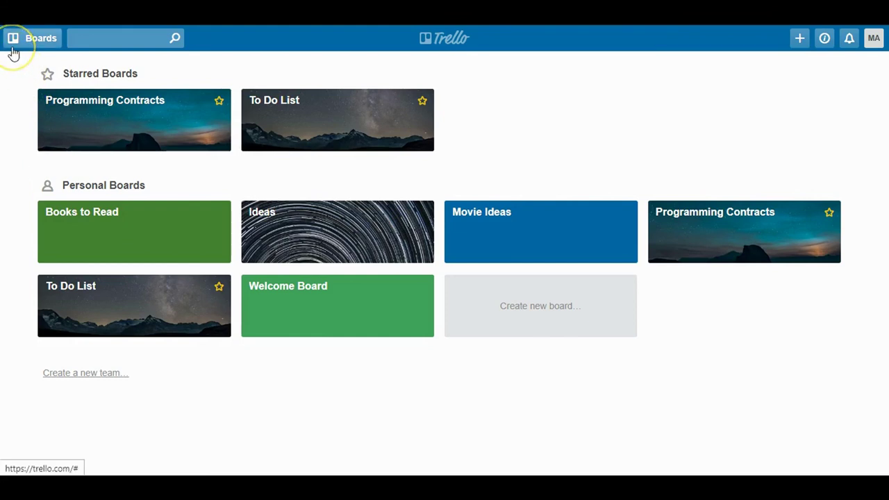